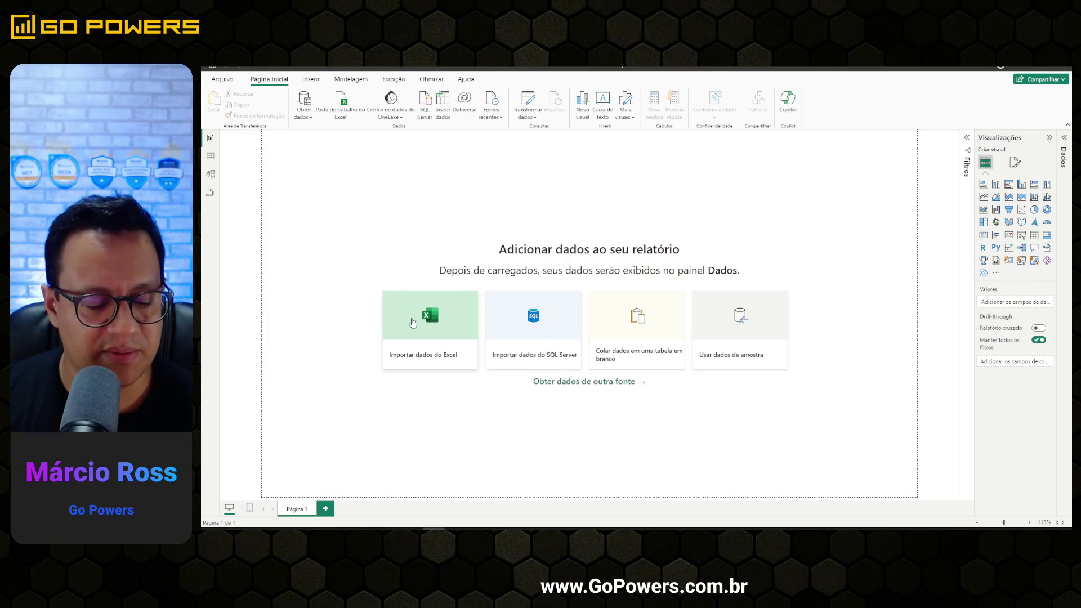
pyautogui.moveTo(406, 440)
pyautogui.mouseDown()
pyautogui.moveTo(332, 517)
pyautogui.moveTo(415, 521)
pyautogui.mouseUp()
pyautogui.press('Escape')
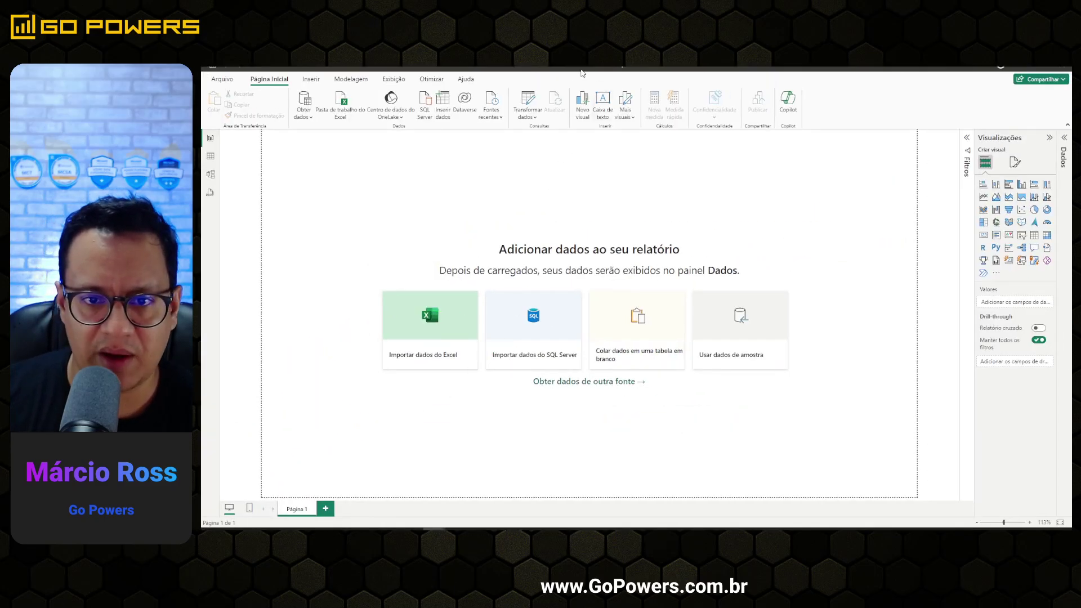
# - Start an Excel data import from the workbook "Video 009 Importanto Excel para Power BI"
pyautogui.click(437, 320)
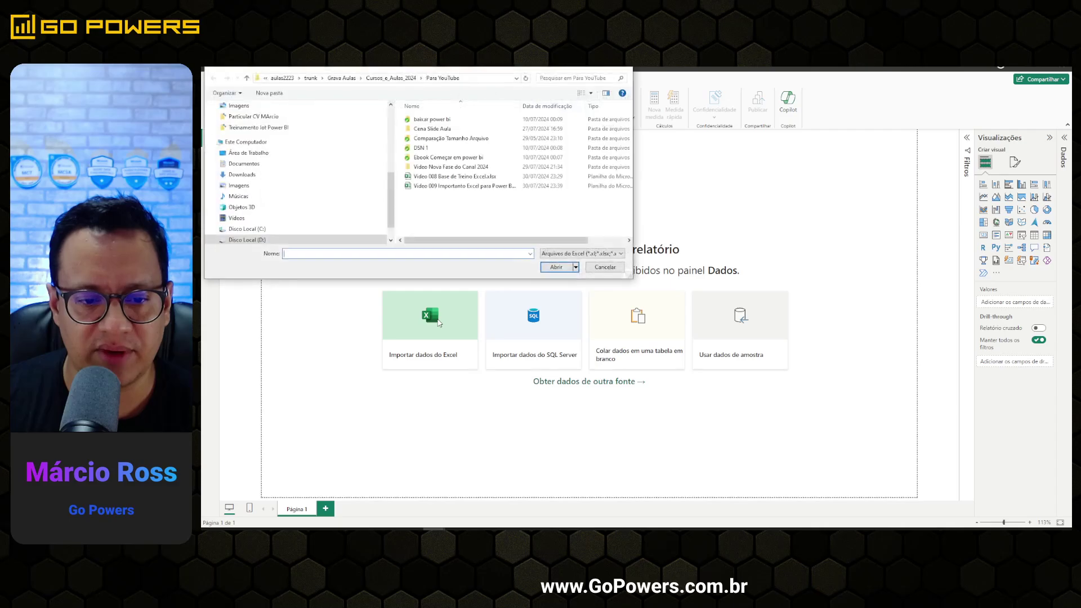
pyautogui.click(449, 187)
pyautogui.doubleClick(449, 187)
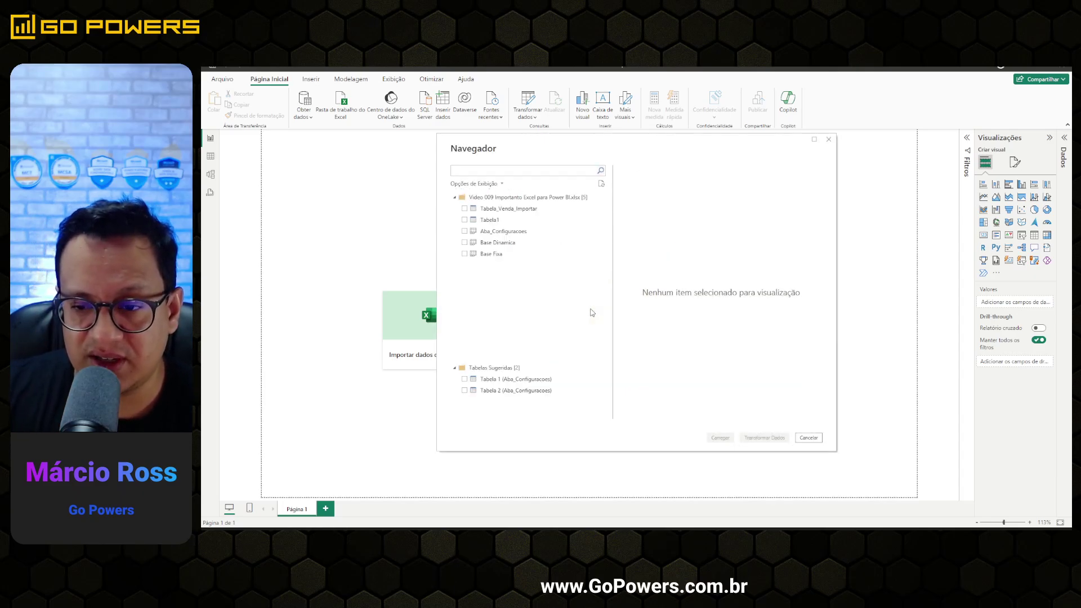
# - Preview Tabela_Venda_Importar and Tabela1 in the workbook, and mark Tabela_Venda_Importar for import
pyautogui.click(492, 210)
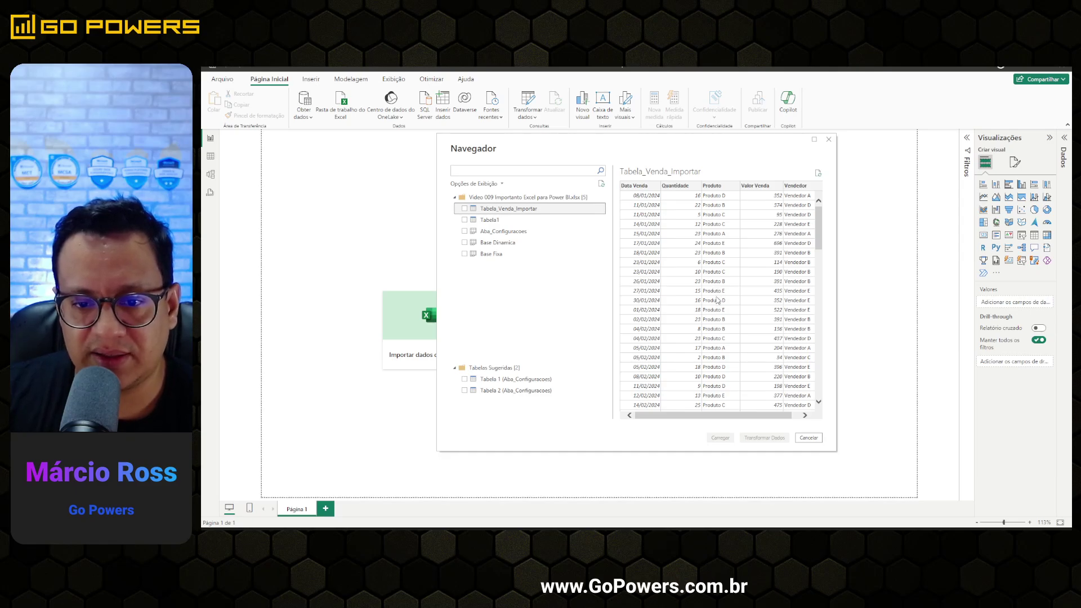
pyautogui.click(492, 222)
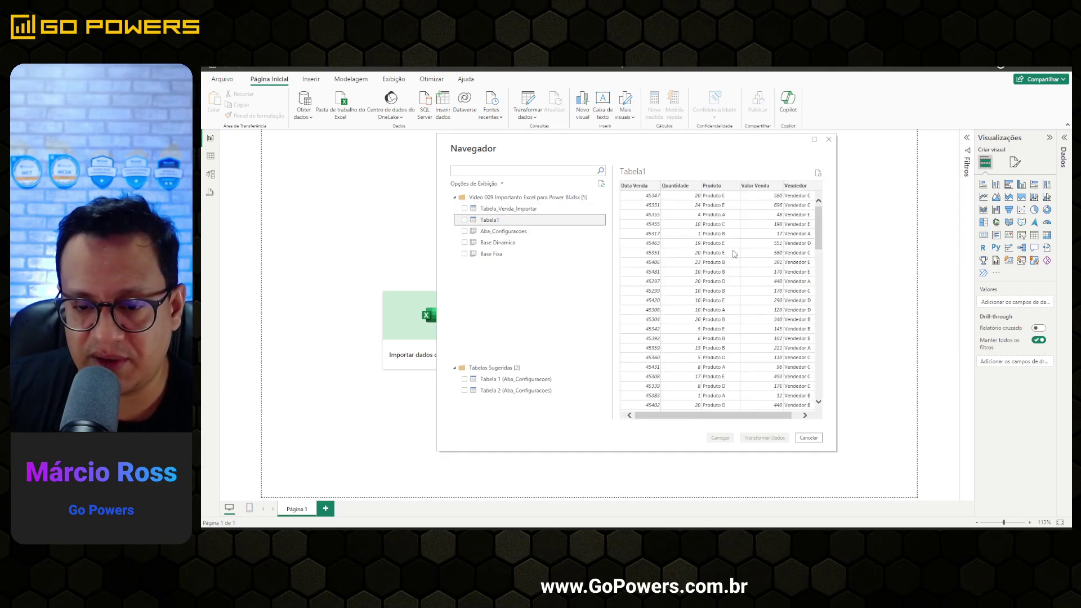
pyautogui.click(492, 209)
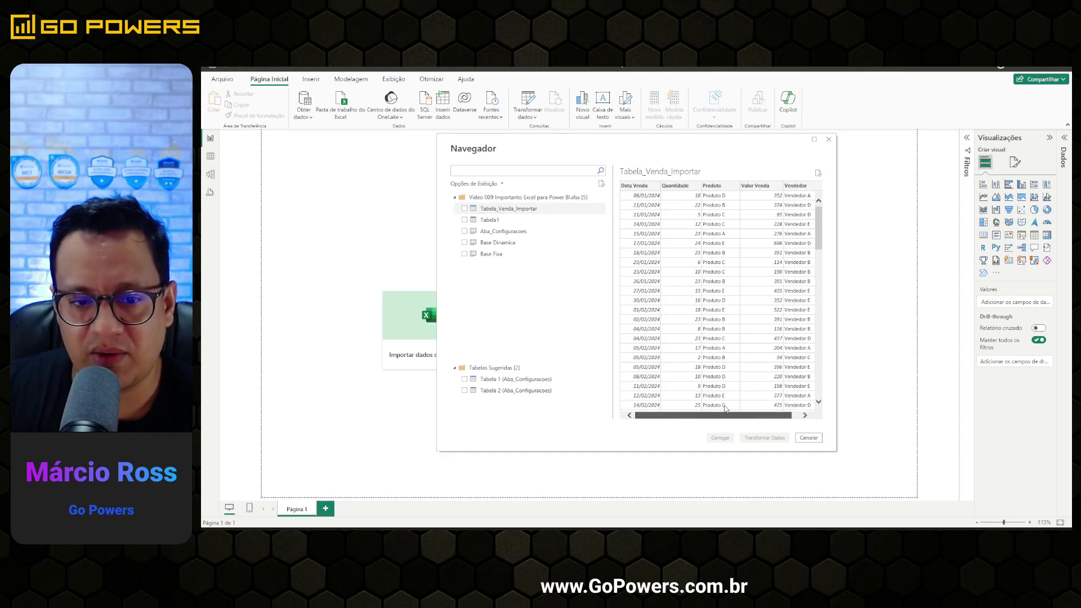
pyautogui.click(464, 209)
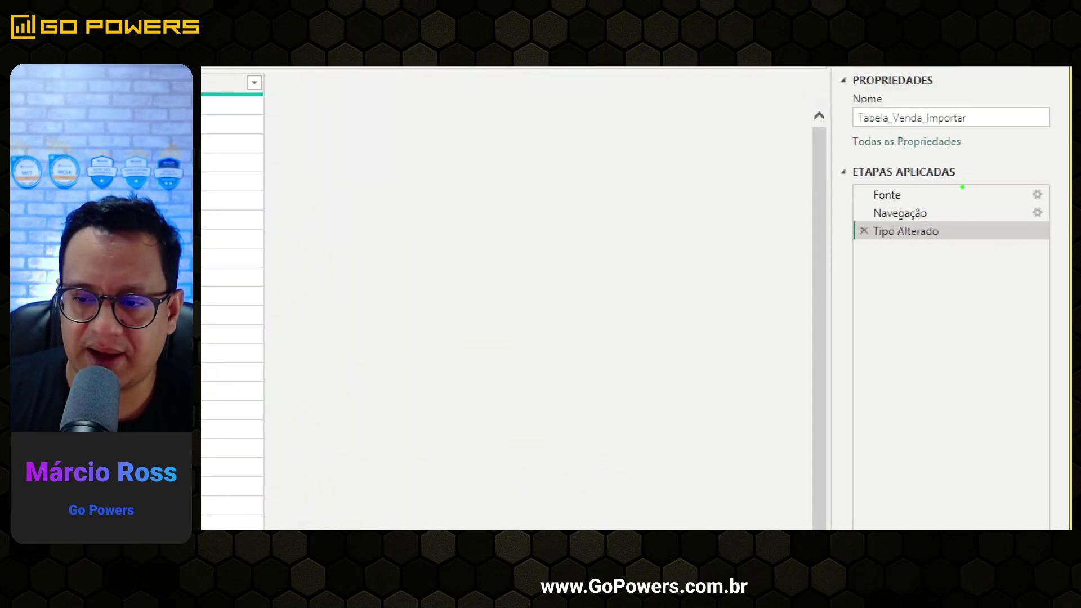
pyautogui.moveTo(920, 188); pyautogui.dragTo(960, 176)
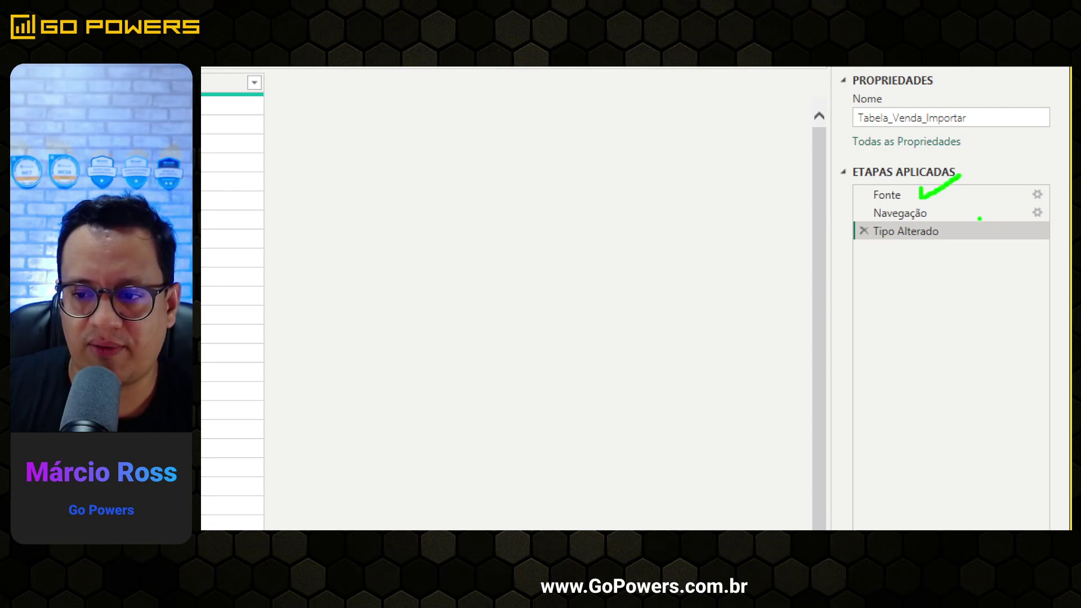
pyautogui.moveTo(937, 210); pyautogui.dragTo(975, 193)
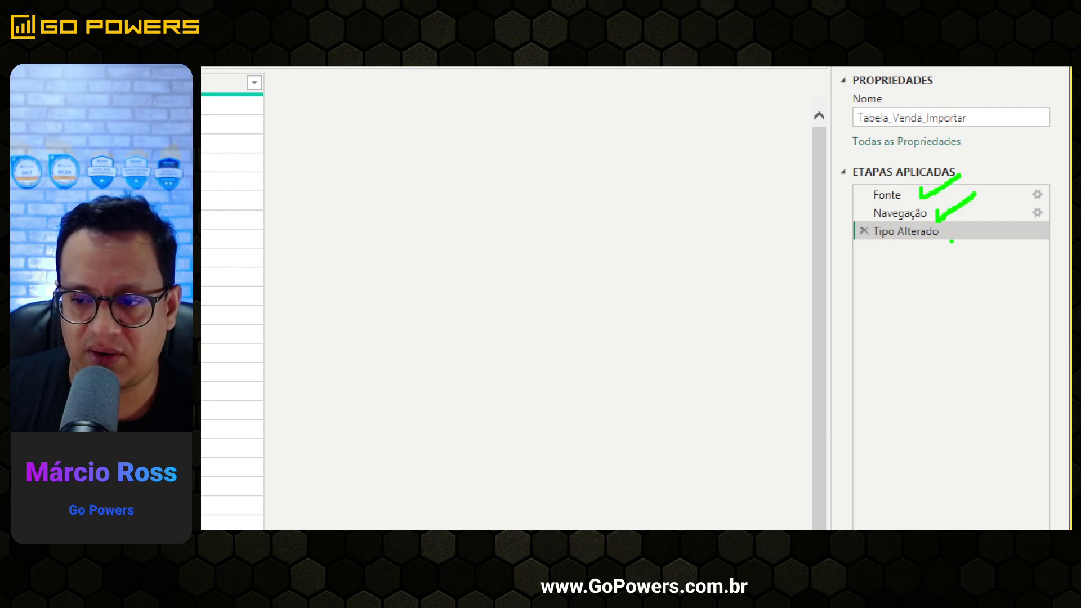
pyautogui.moveTo(950, 228)
pyautogui.mouseDown()
pyautogui.moveTo(952, 241)
pyautogui.moveTo(988, 221)
pyautogui.mouseUp()
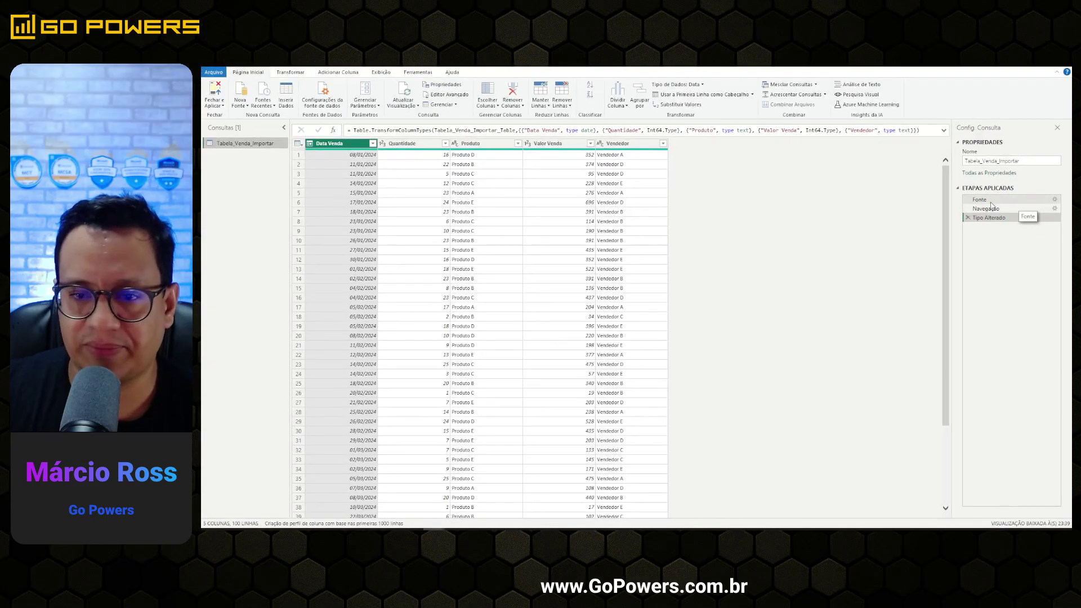
# - Review the Fonte, Navegação and Tipo Alterado applied steps of the Tabela_Venda_Importar query
pyautogui.click(981, 199)
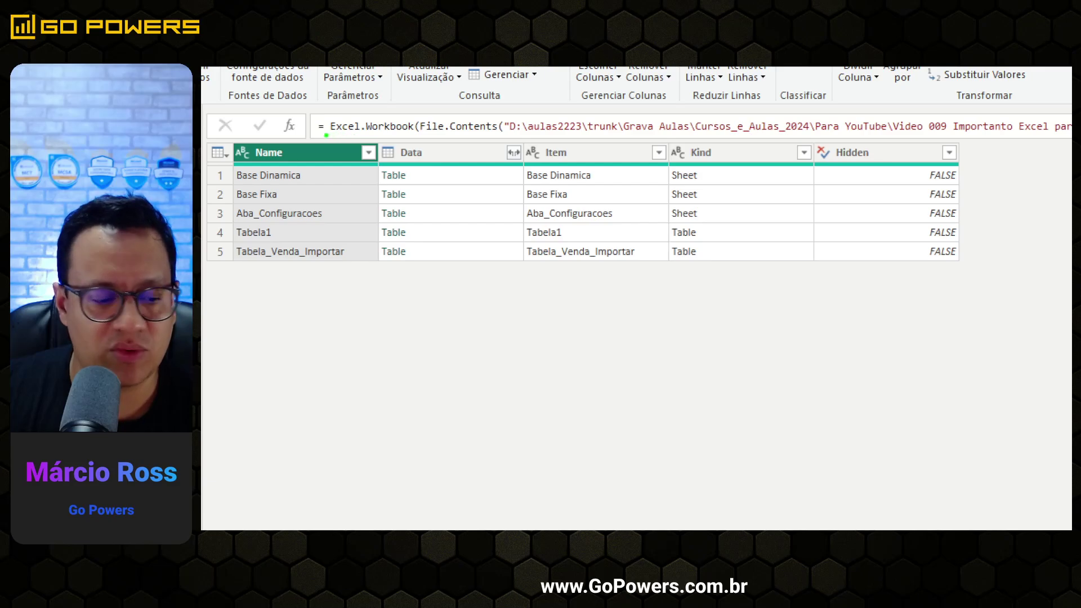
pyautogui.moveTo(326, 136); pyautogui.dragTo(417, 136)
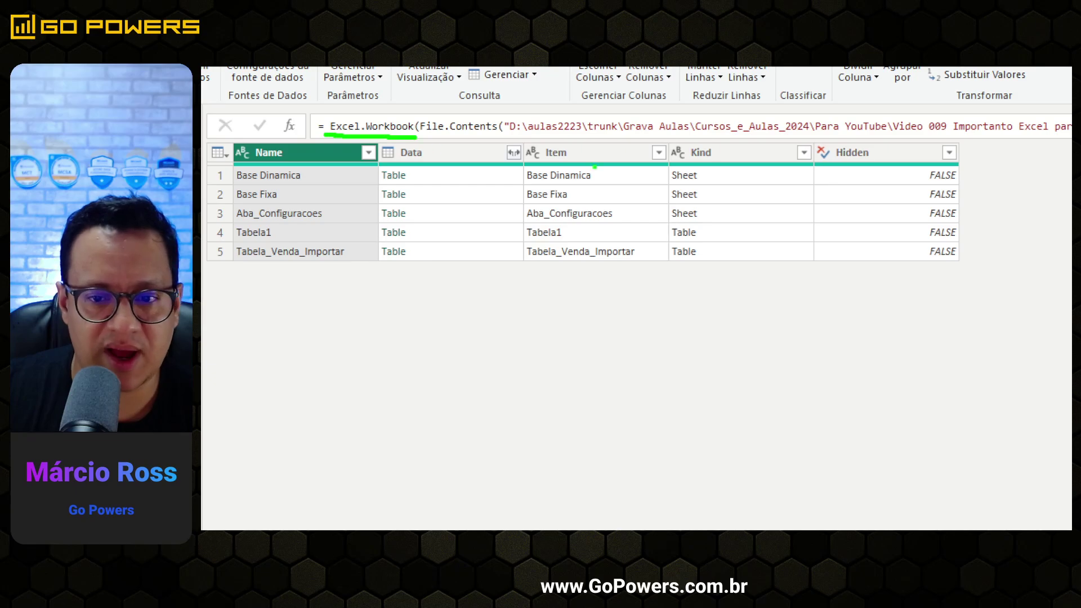
pyautogui.moveTo(738, 144); pyautogui.dragTo(788, 141)
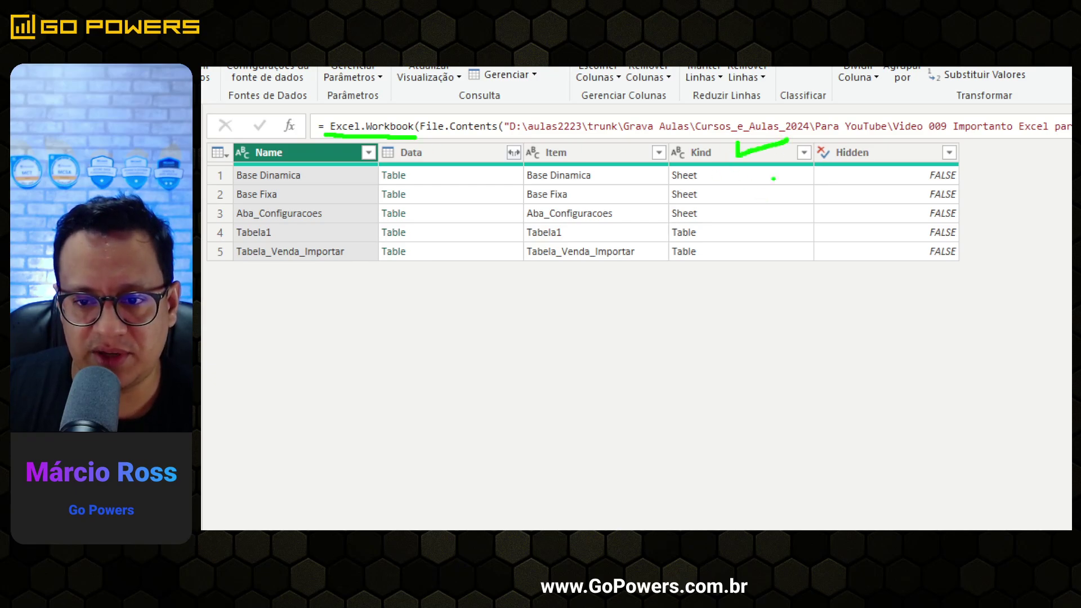
pyautogui.moveTo(704, 177)
pyautogui.mouseDown()
pyautogui.moveTo(738, 166)
pyautogui.moveTo(746, 189)
pyautogui.mouseUp()
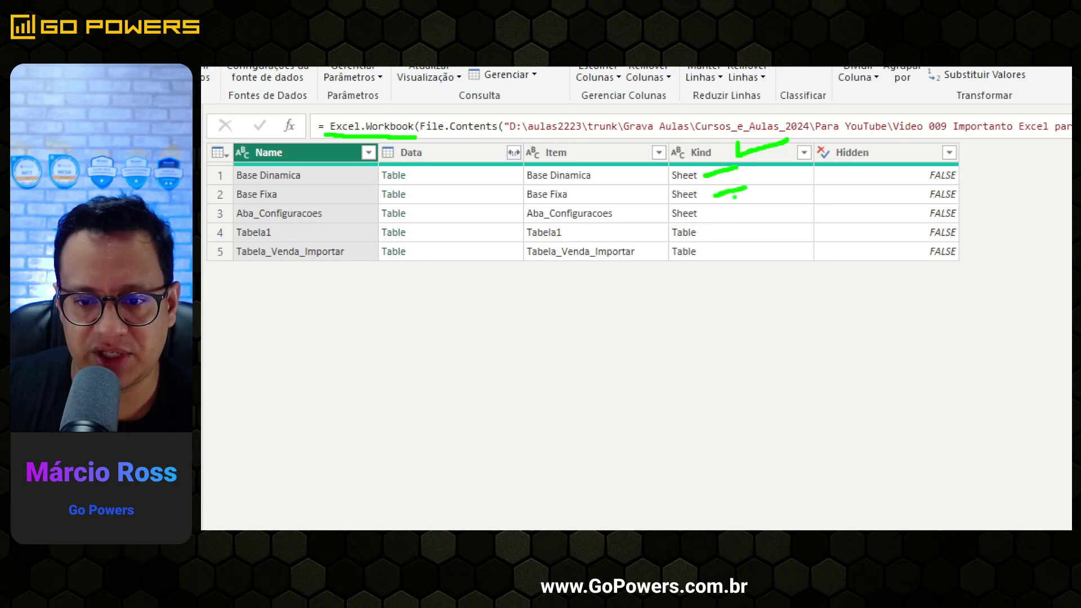
pyautogui.moveTo(708, 234); pyautogui.dragTo(744, 231)
pyautogui.moveTo(713, 252); pyautogui.dragTo(745, 252)
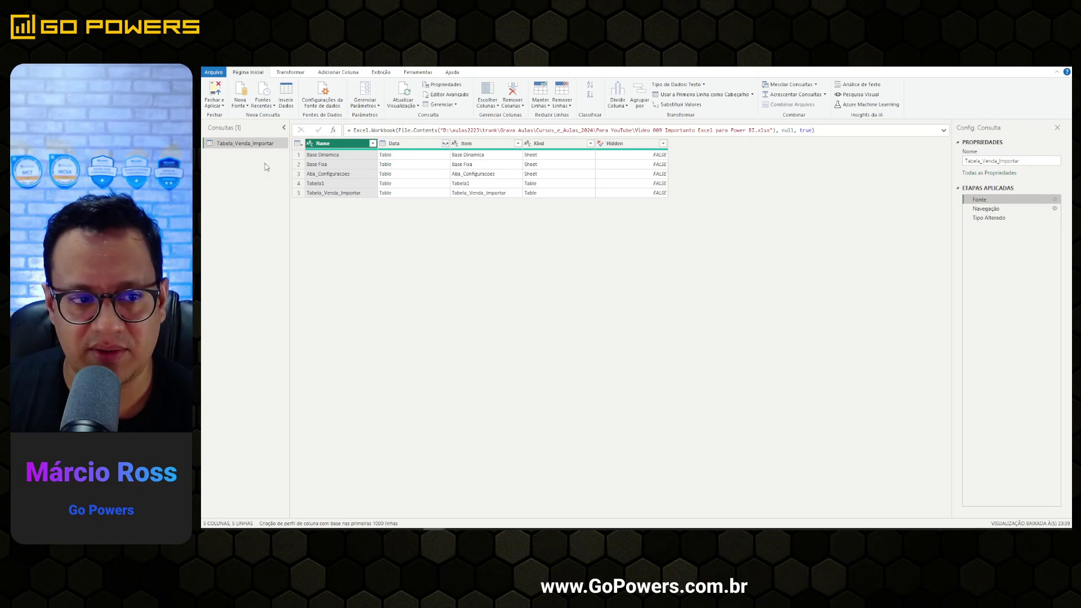
pyautogui.click(986, 209)
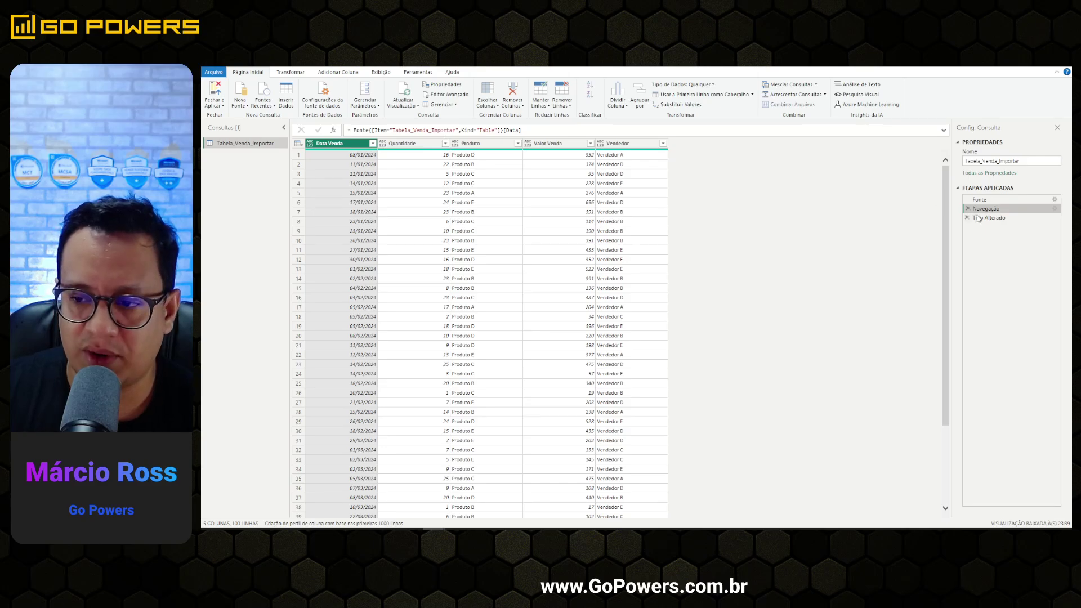
pyautogui.click(998, 219)
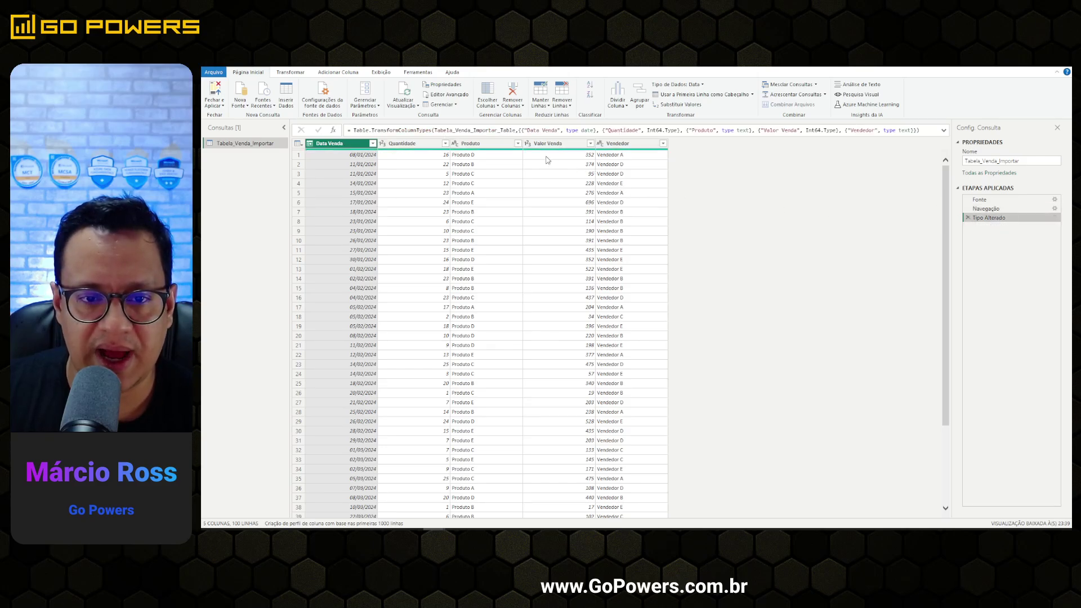
# - Change the Valor Venda column's data type to decimal number, replacing the current type conversion
pyautogui.click(530, 145)
pyautogui.click(530, 145)
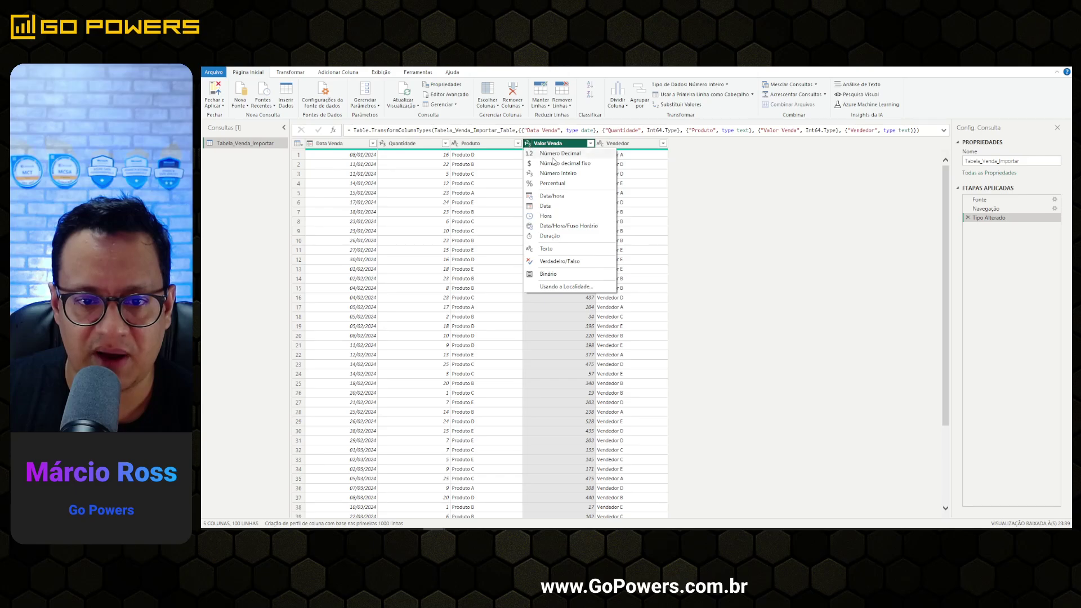
pyautogui.click(646, 177)
pyautogui.click(641, 317)
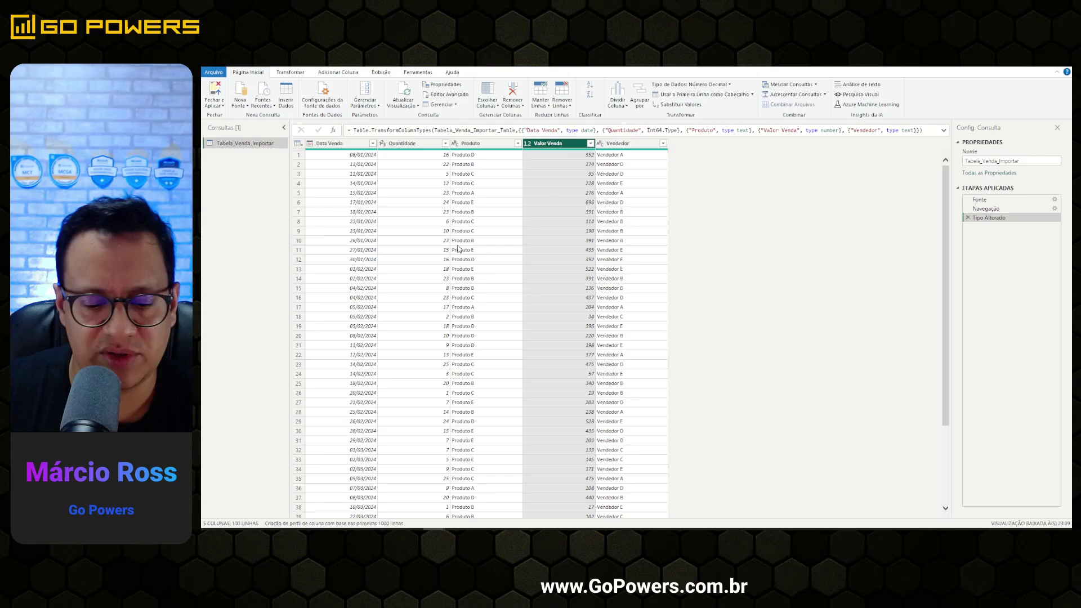
# - Switch to the Excel workbook and inspect cells inside and outside the sales table on the Base Fixa sheet
pyautogui.click(456, 529)
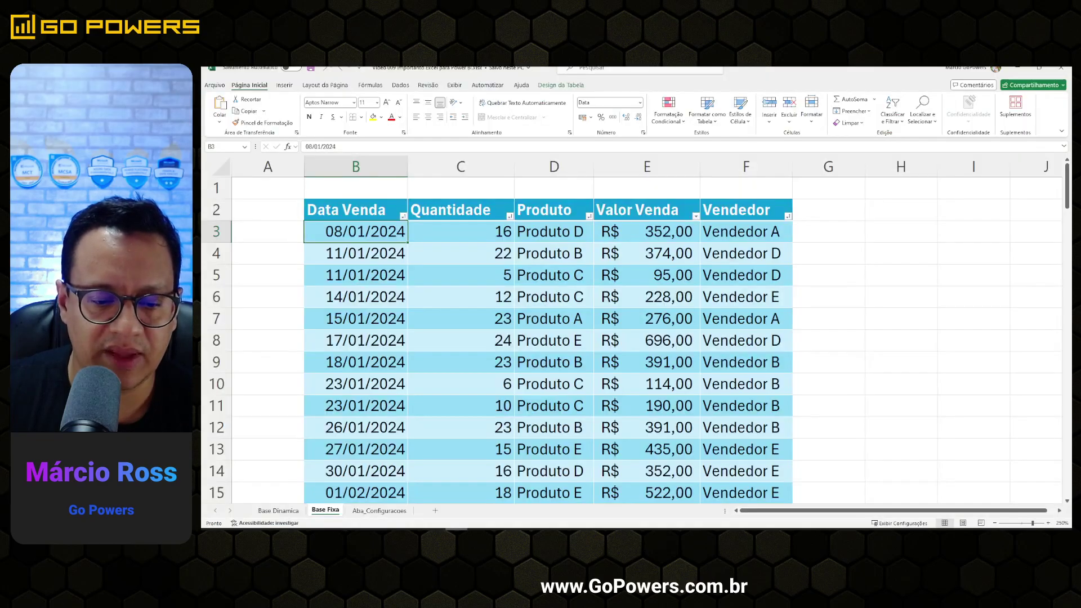
pyautogui.click(428, 248)
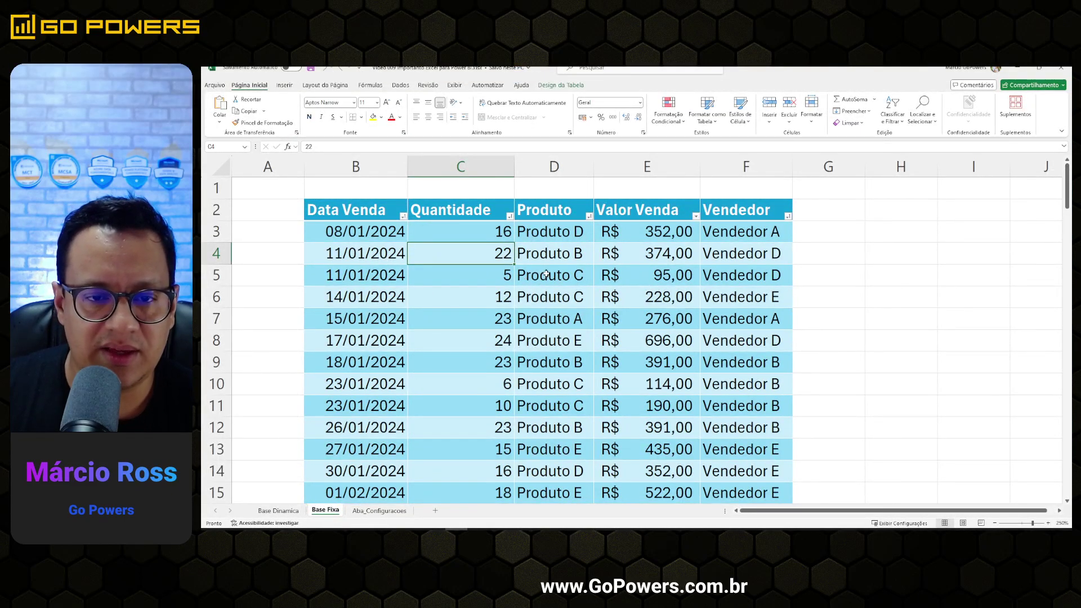
pyautogui.click(851, 270)
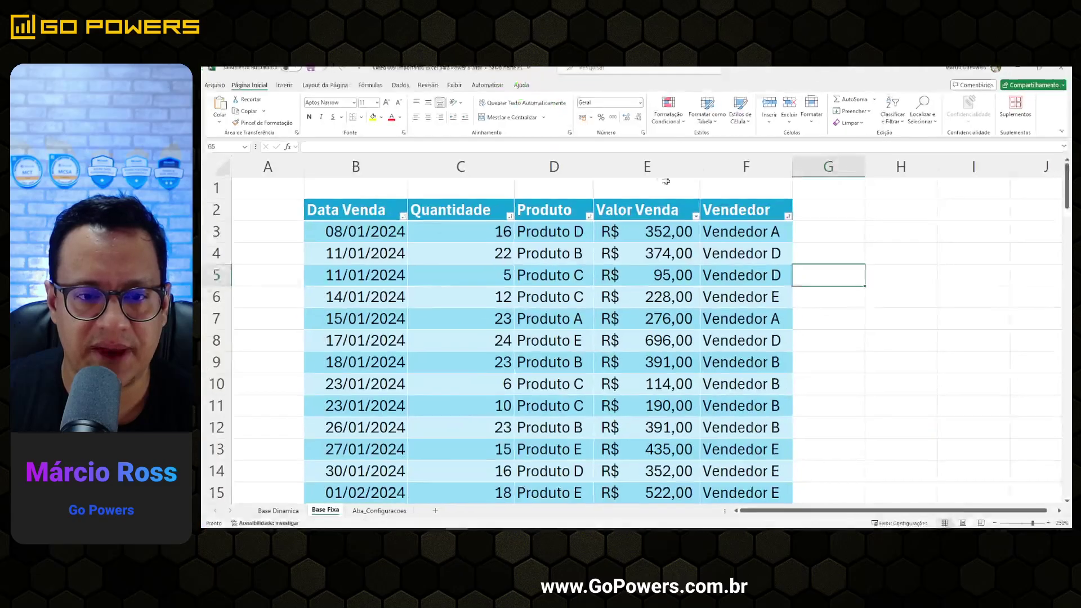
pyautogui.click(669, 268)
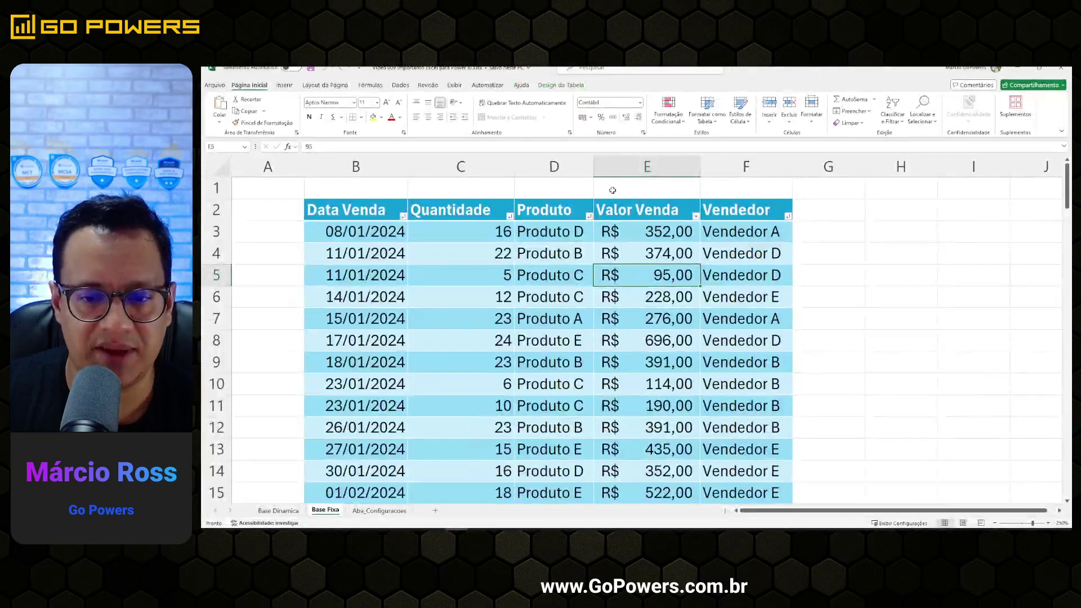
pyautogui.click(648, 292)
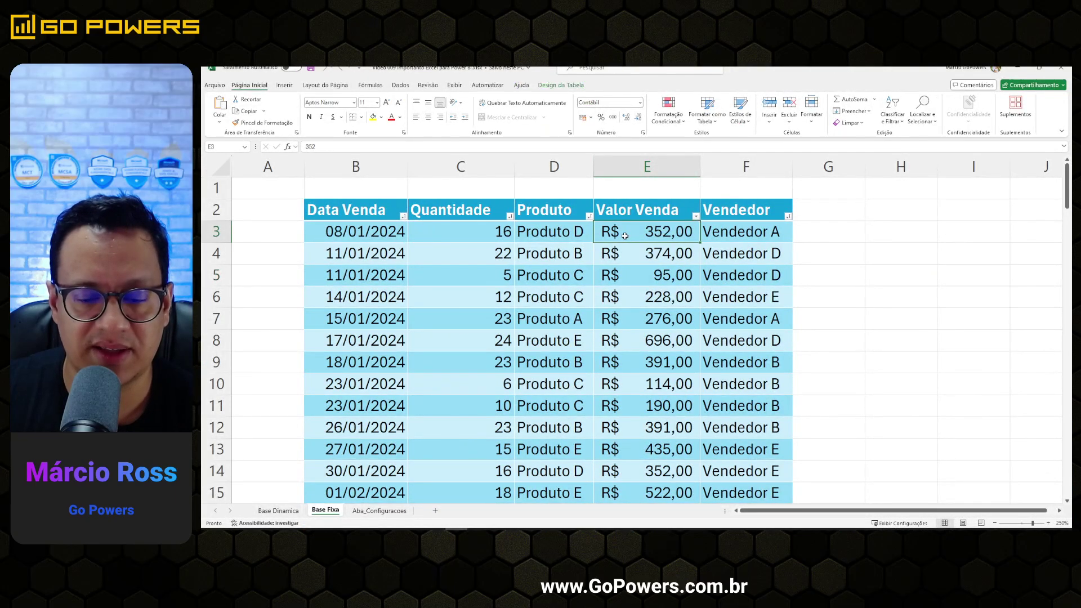
# - Examine the sales table's name, export options and resize range in Excel, leaving the table's range as it is
pyautogui.click(562, 86)
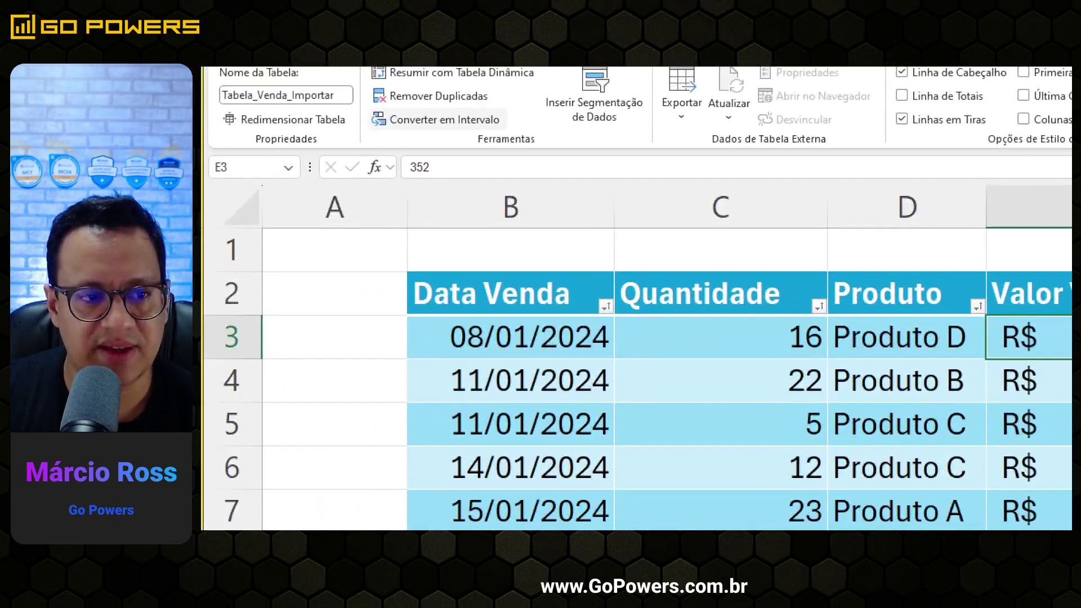
pyautogui.moveTo(230, 108)
pyautogui.mouseDown()
pyautogui.moveTo(262, 110)
pyautogui.moveTo(328, 82)
pyautogui.moveTo(216, 94)
pyautogui.moveTo(242, 109)
pyautogui.mouseUp()
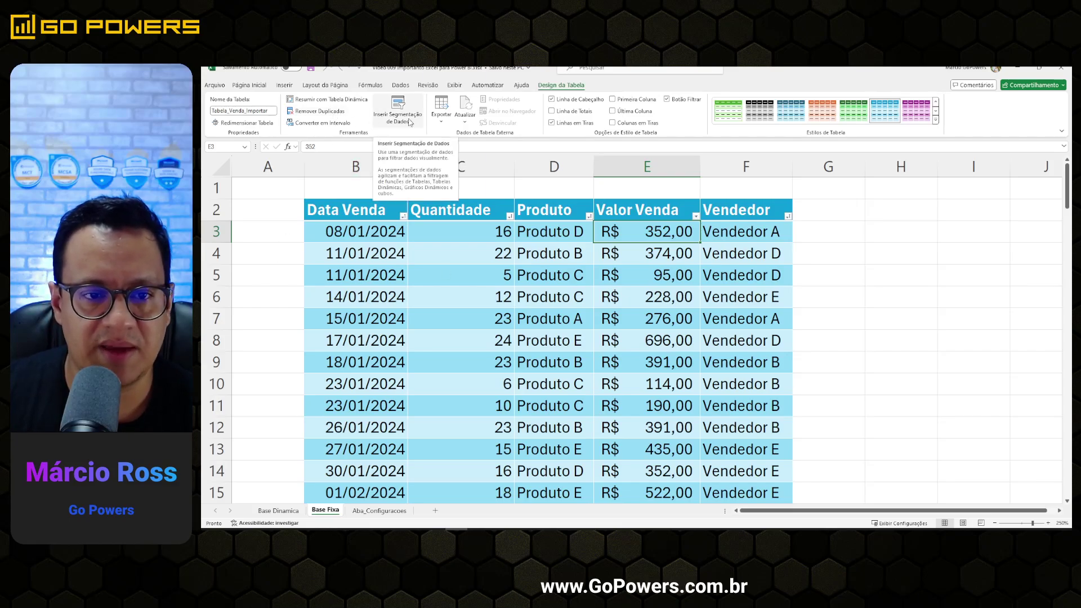
pyautogui.click(442, 121)
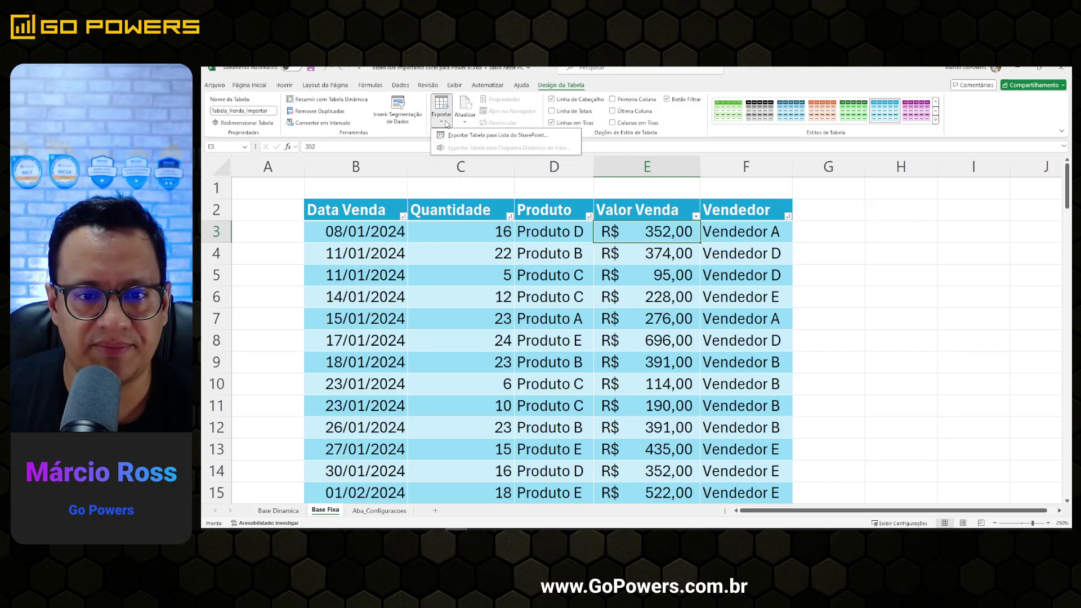
pyautogui.click(250, 125)
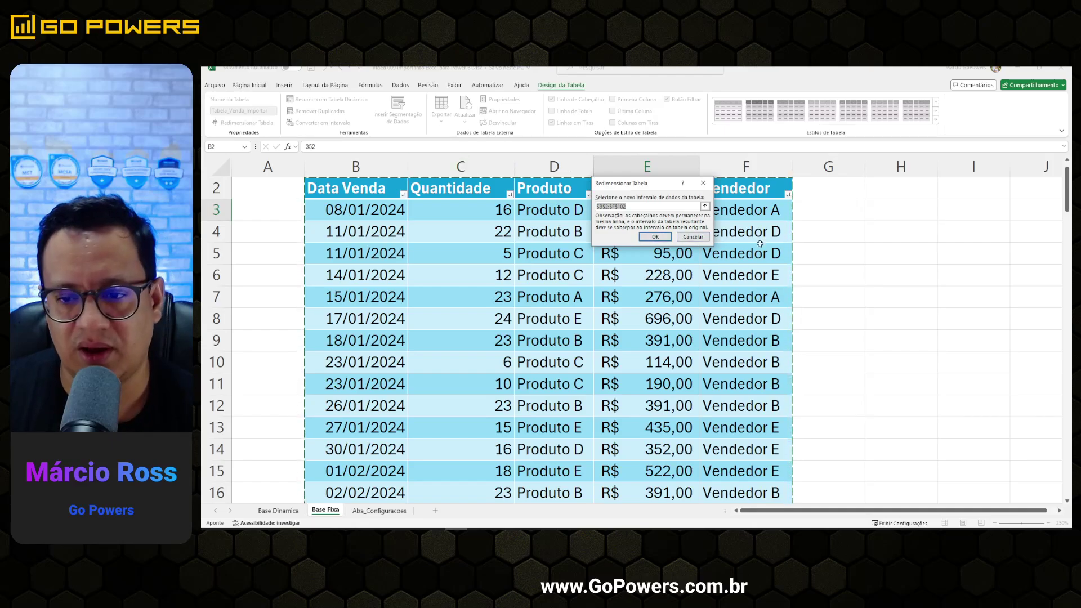
pyautogui.click(694, 237)
pyautogui.scroll(1, 750, 299)
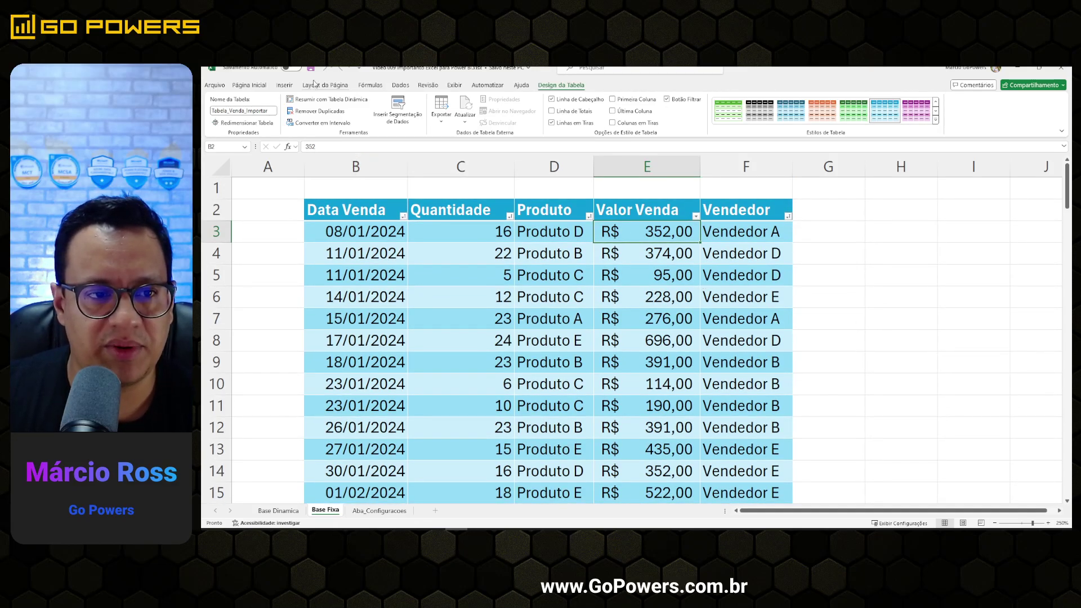
# - Switch back to the Power Query Editor, then close it and apply the query changes to the report
pyautogui.moveTo(434, 535)
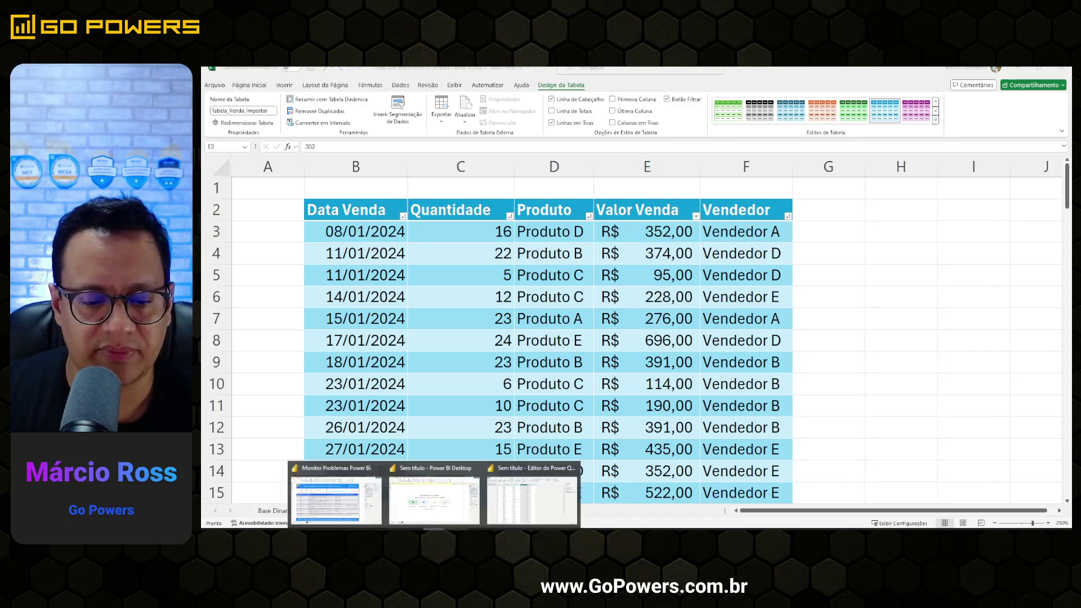
pyautogui.click(549, 512)
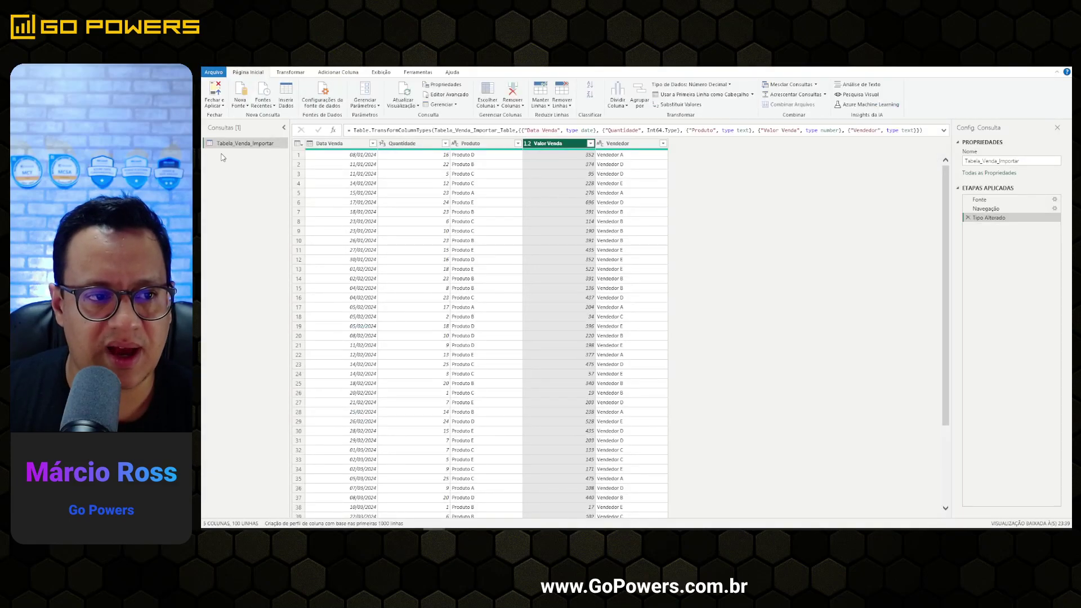
pyautogui.click(215, 93)
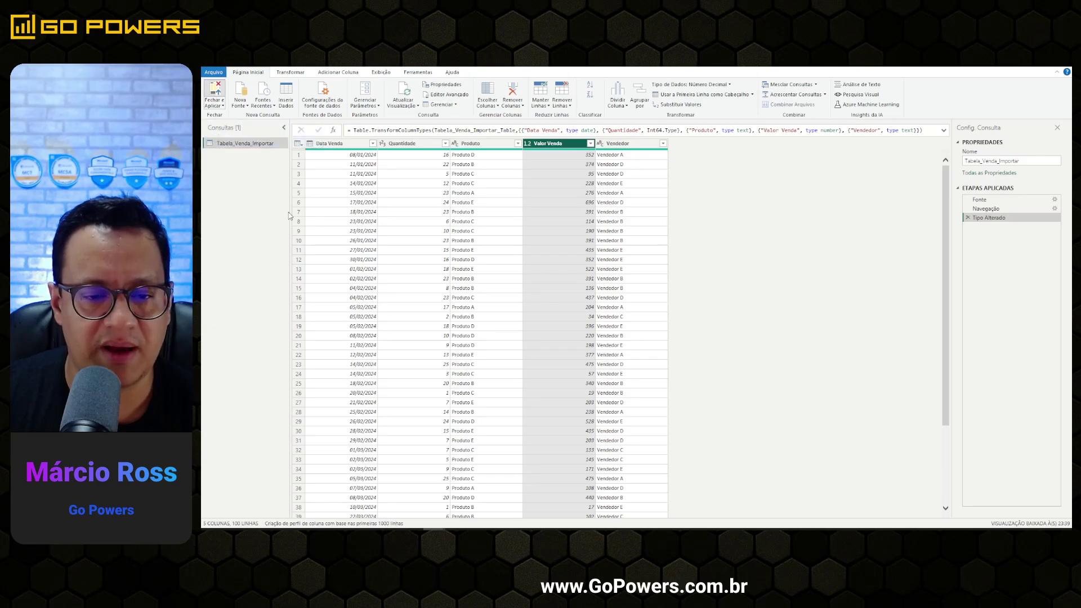
pyautogui.hotkey('alt', 'Tab')
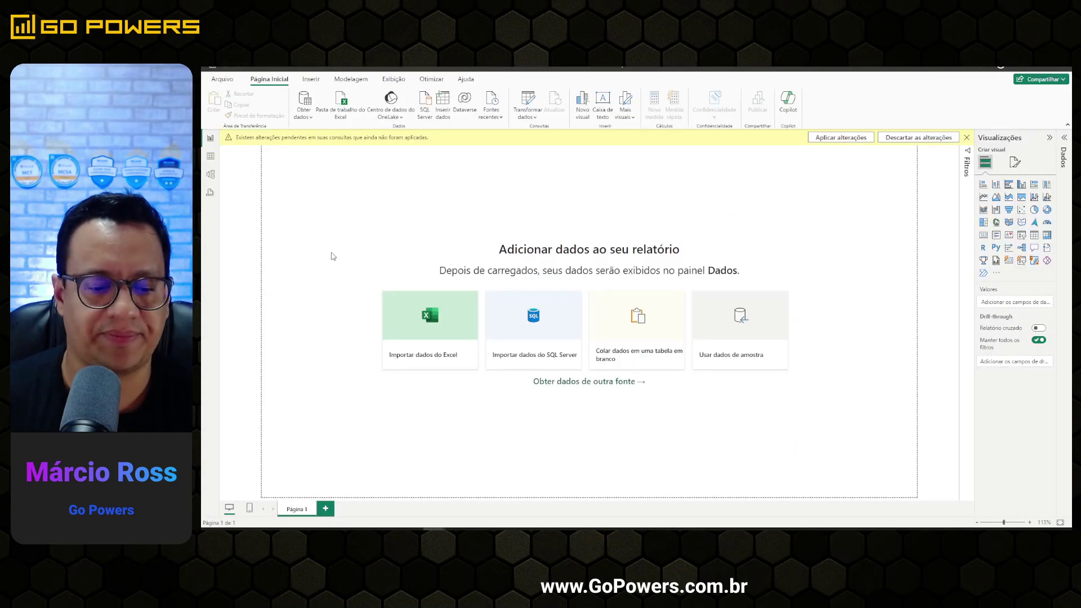
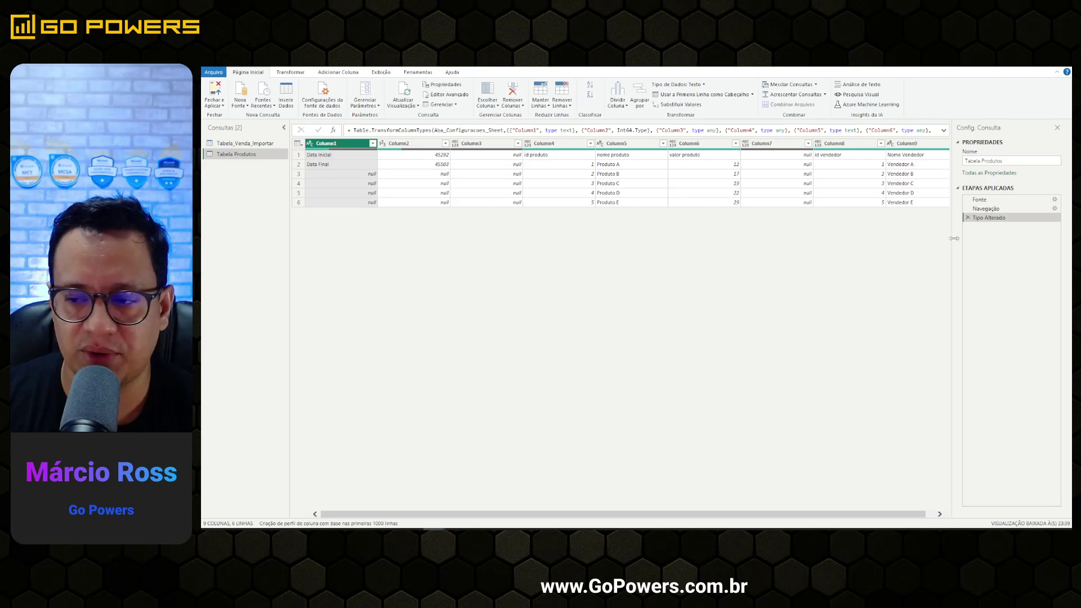
# - Delete the Tipo Alterado step from the Tabela Produtos query
pyautogui.click(968, 218)
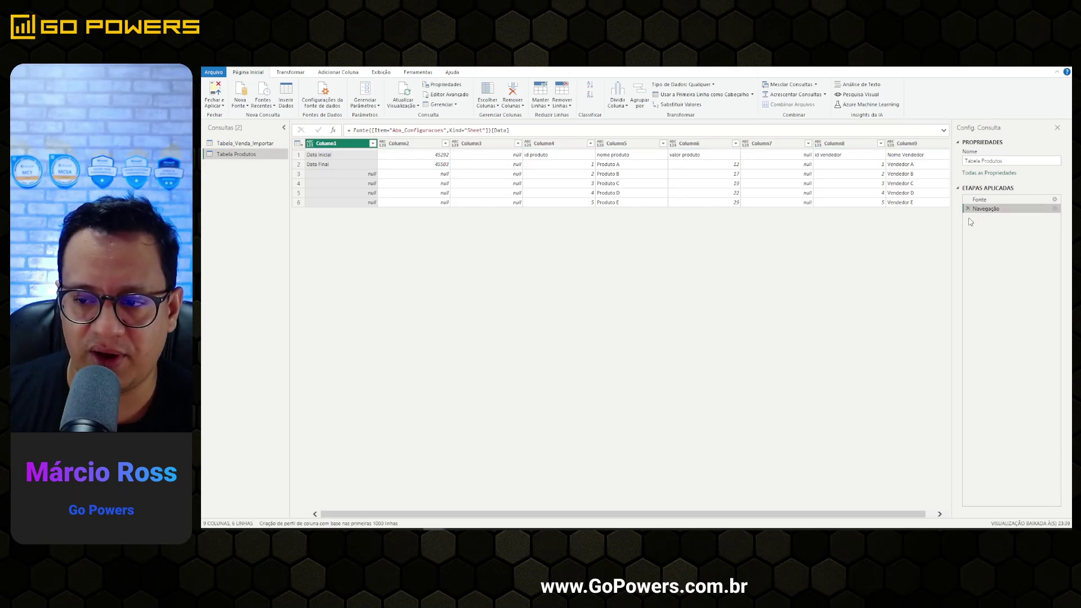
# - Keep only Column4, Column5 and Column6 in the Tabela Produtos query and promote the first row to headers
pyautogui.click(565, 147)
pyautogui.keyDown('shift'); pyautogui.click(708, 147); pyautogui.keyUp('shift')
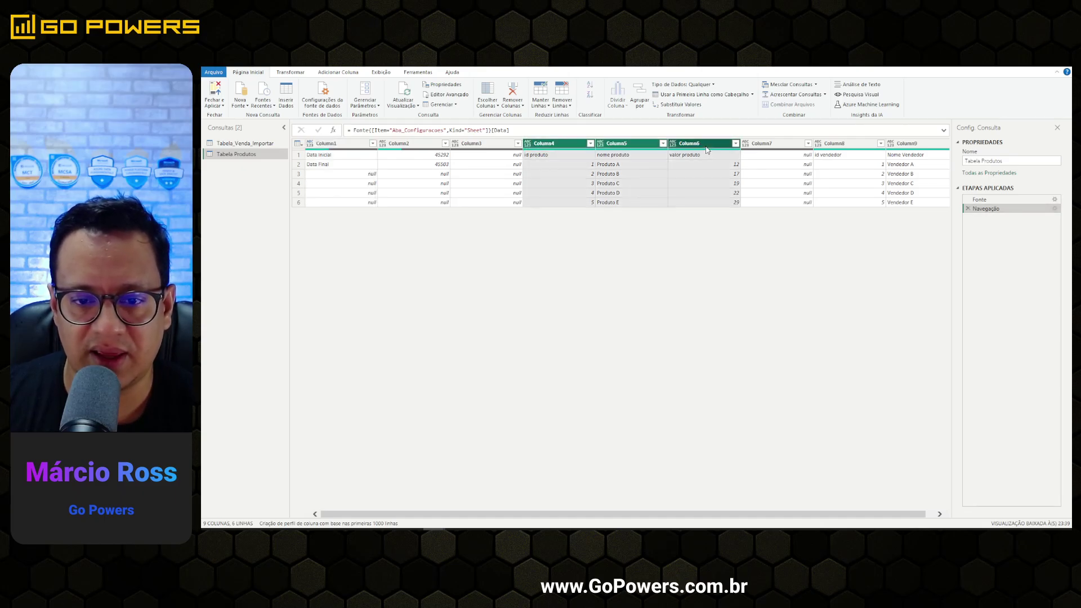
pyautogui.rightClick(702, 148)
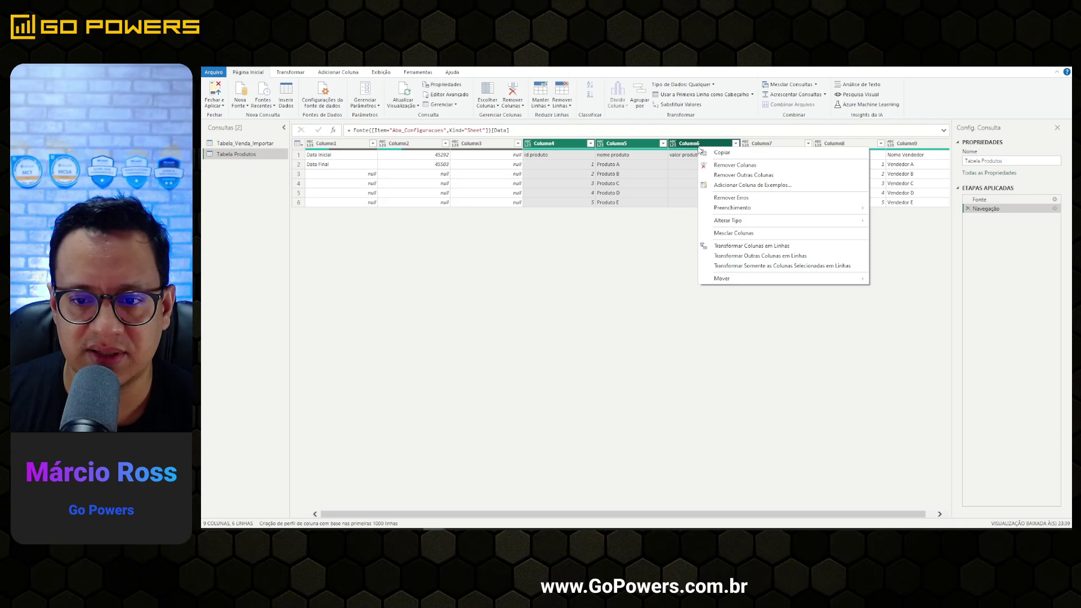
pyautogui.click(748, 175)
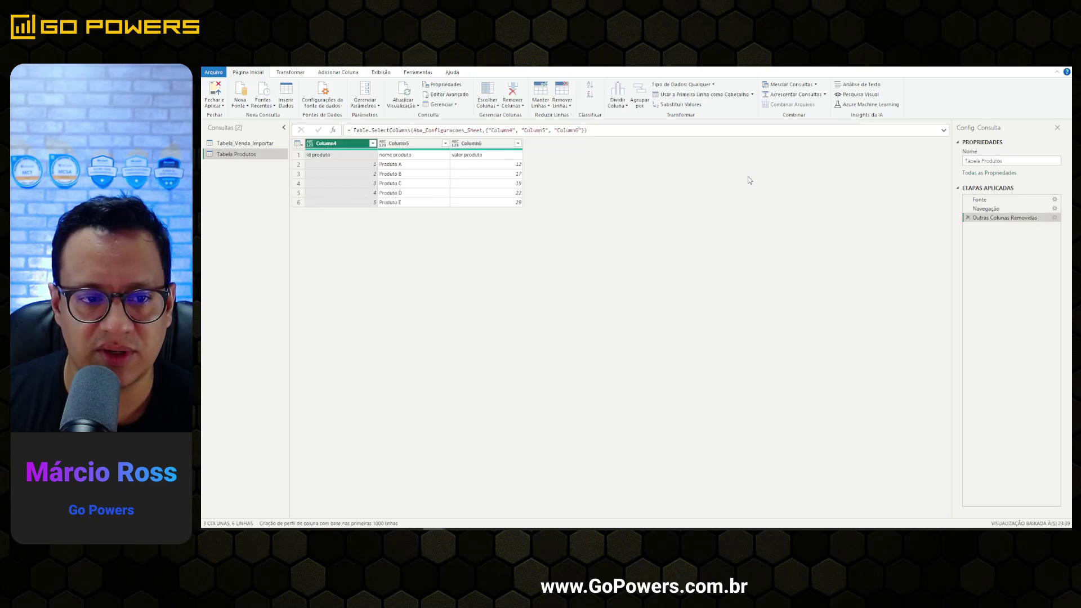
pyautogui.click(715, 97)
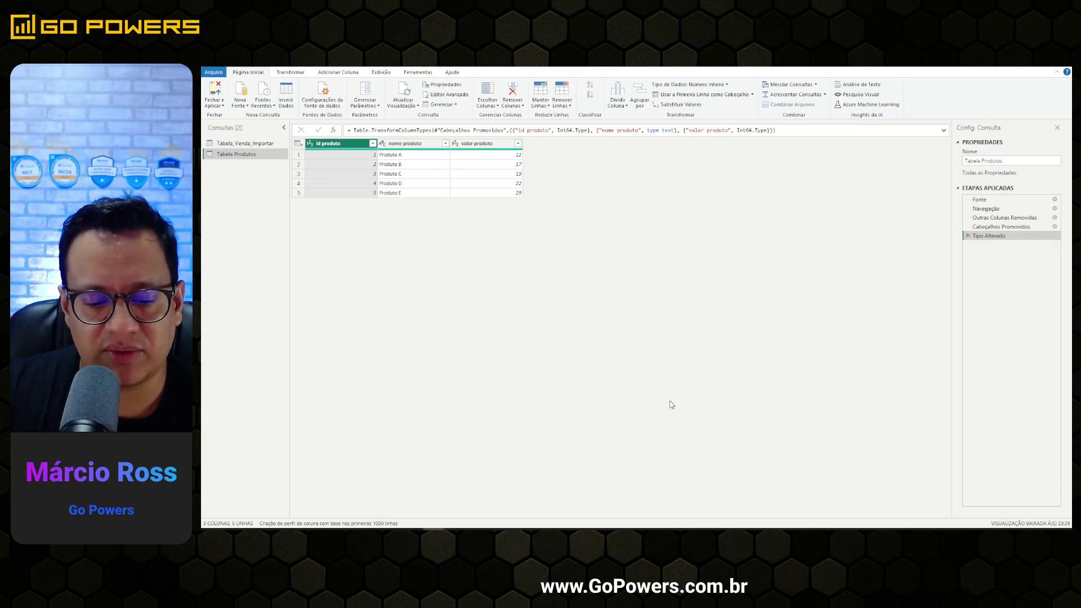
# - Switch to the Excel workbook and insert a blank column at column D on the Aba_Configuracoes sheet
pyautogui.click(456, 530)
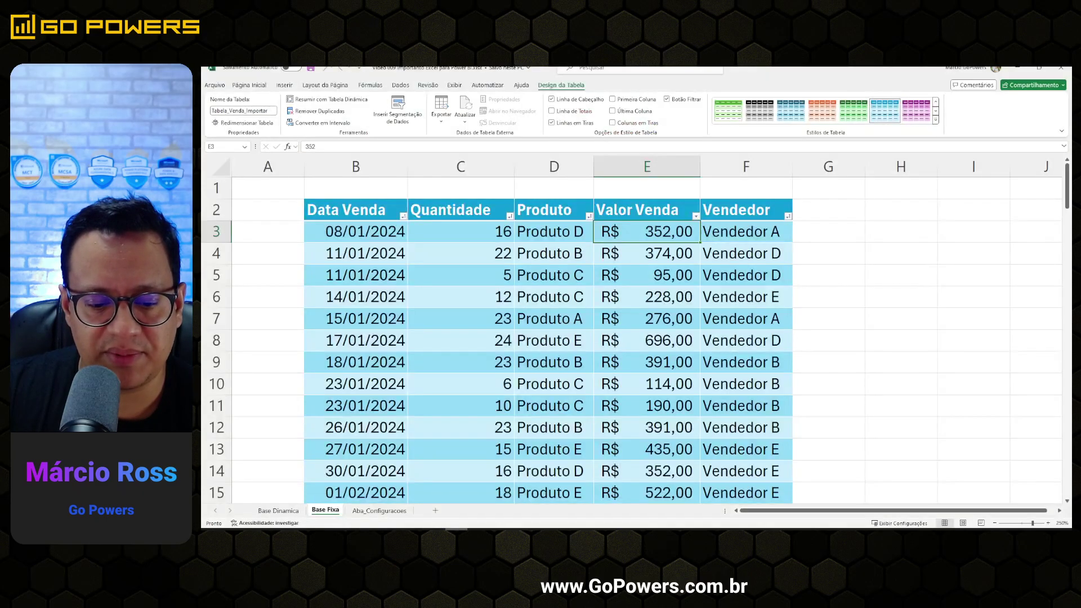
pyautogui.click(380, 511)
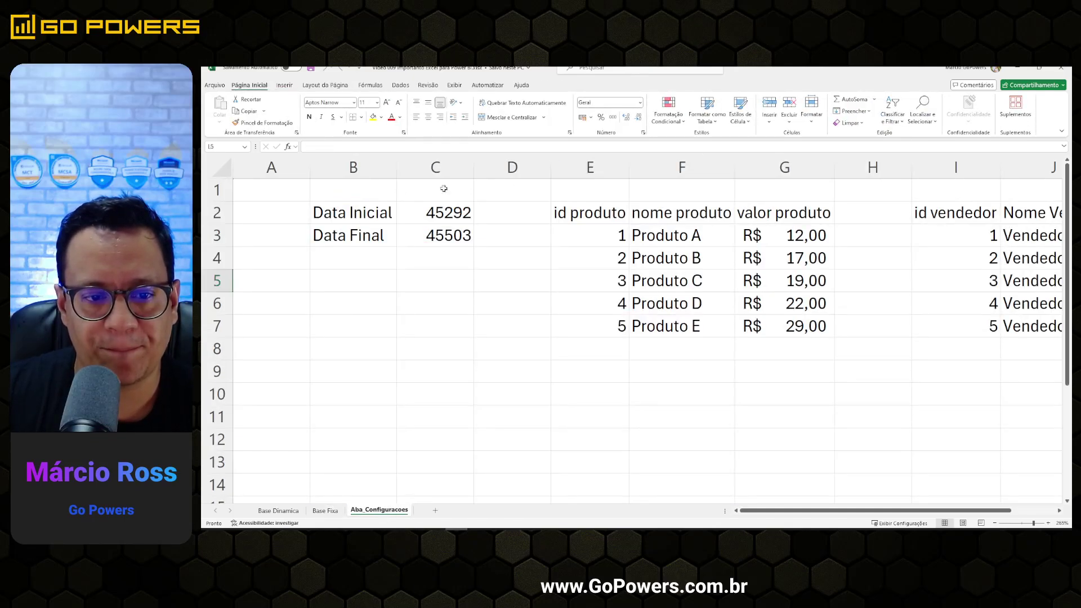
pyautogui.rightClick(513, 169)
pyautogui.click(532, 264)
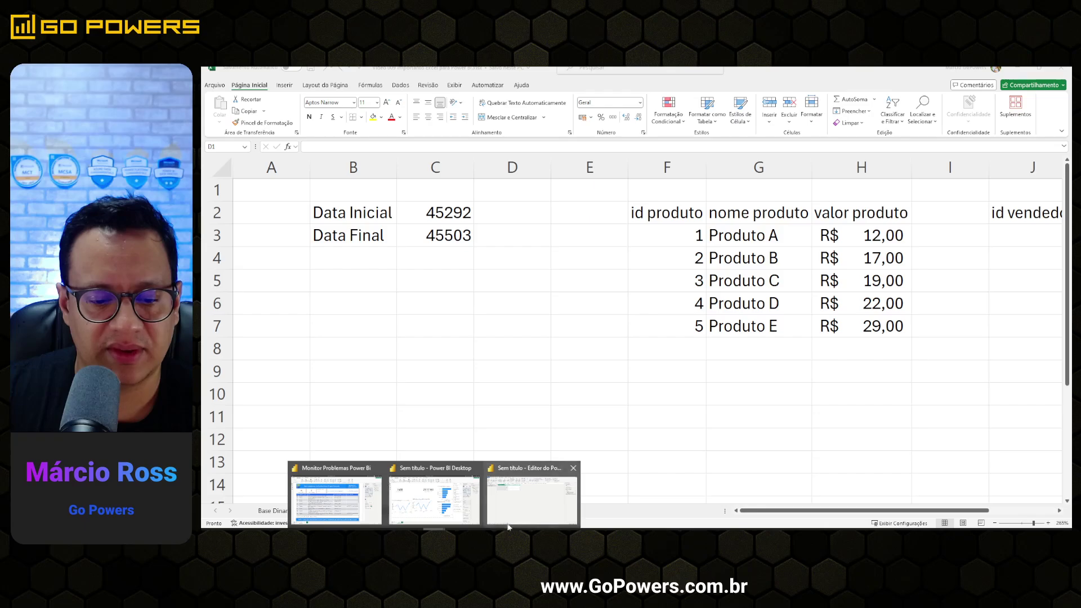
# - Switch back to the Power Query Editor, refresh the Tabela Produtos preview and show the Tabela_Venda_Importar query
pyautogui.click(534, 504)
pyautogui.click(411, 105)
pyautogui.click(420, 115)
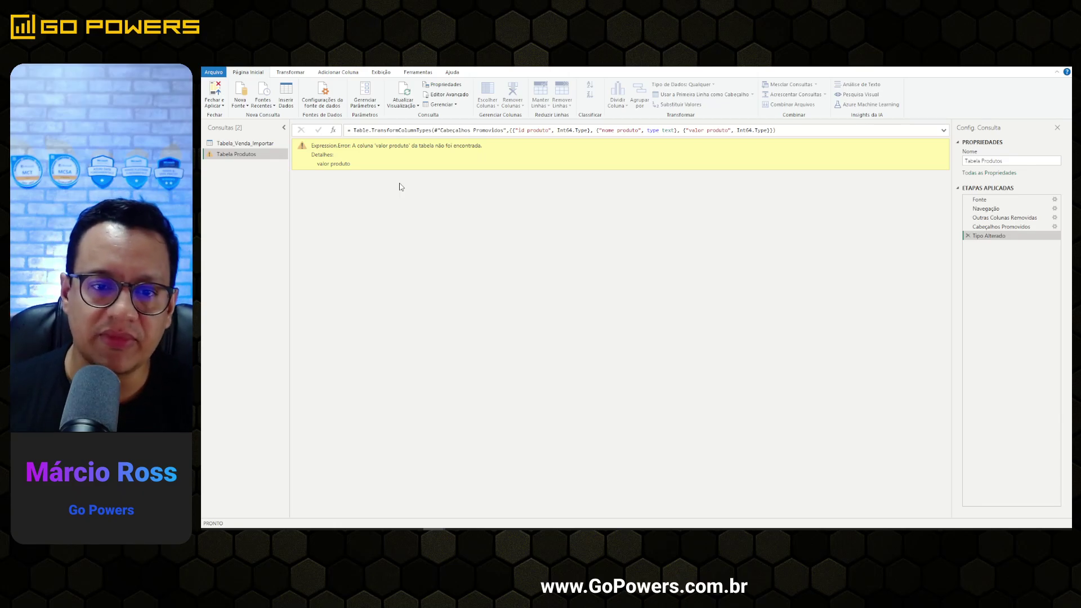
pyautogui.click(256, 147)
# - Switch to Excel, insert four blank columns before the sales table on the Base Fixa sheet and save the workbook
pyautogui.hotkey('alt', 'Tab')
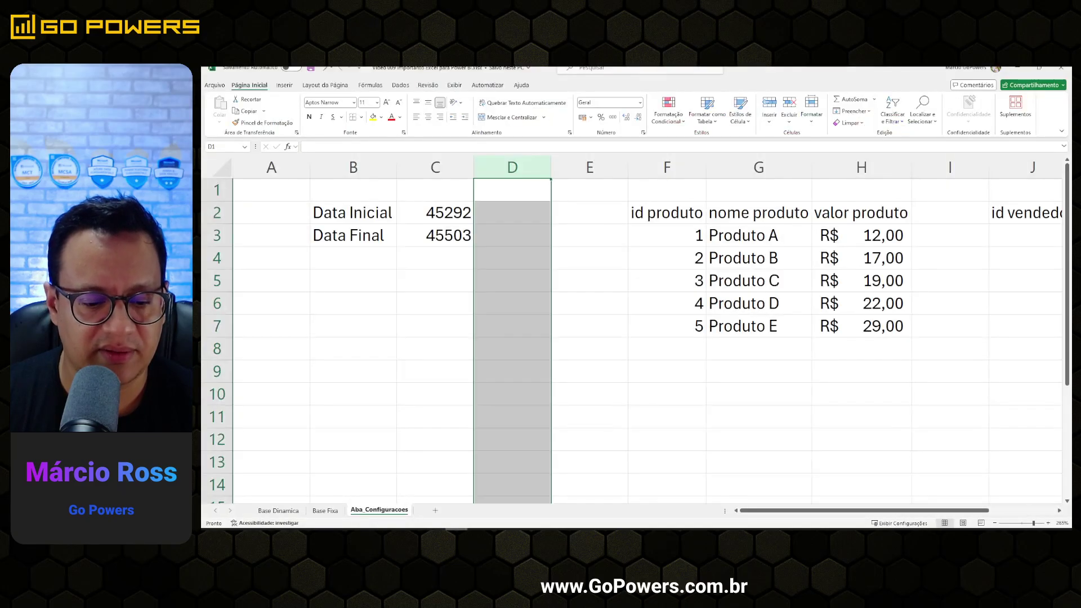
pyautogui.click(330, 511)
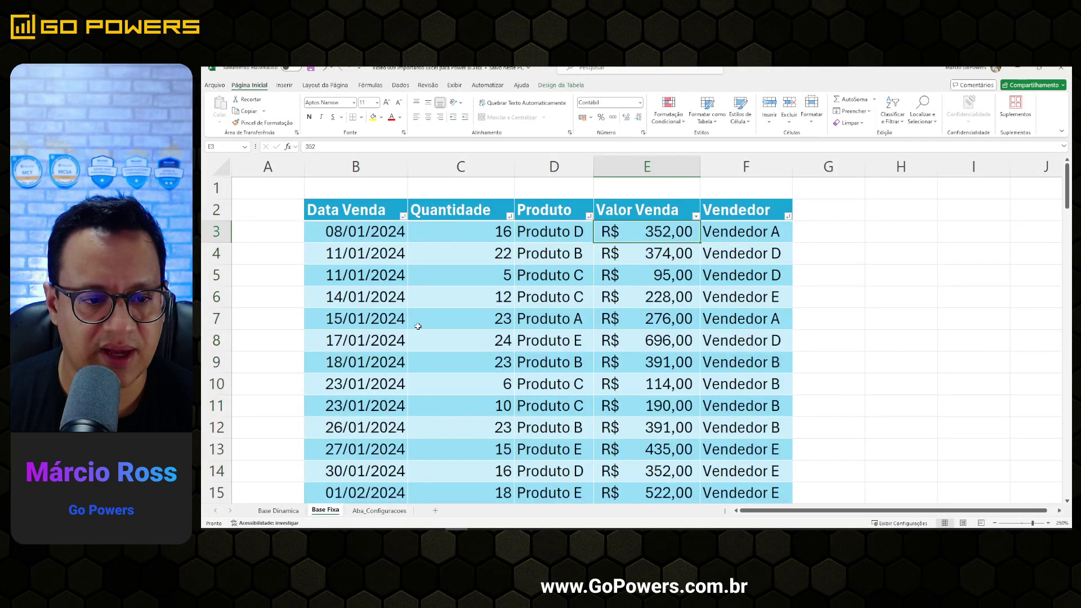
pyautogui.rightClick(356, 167)
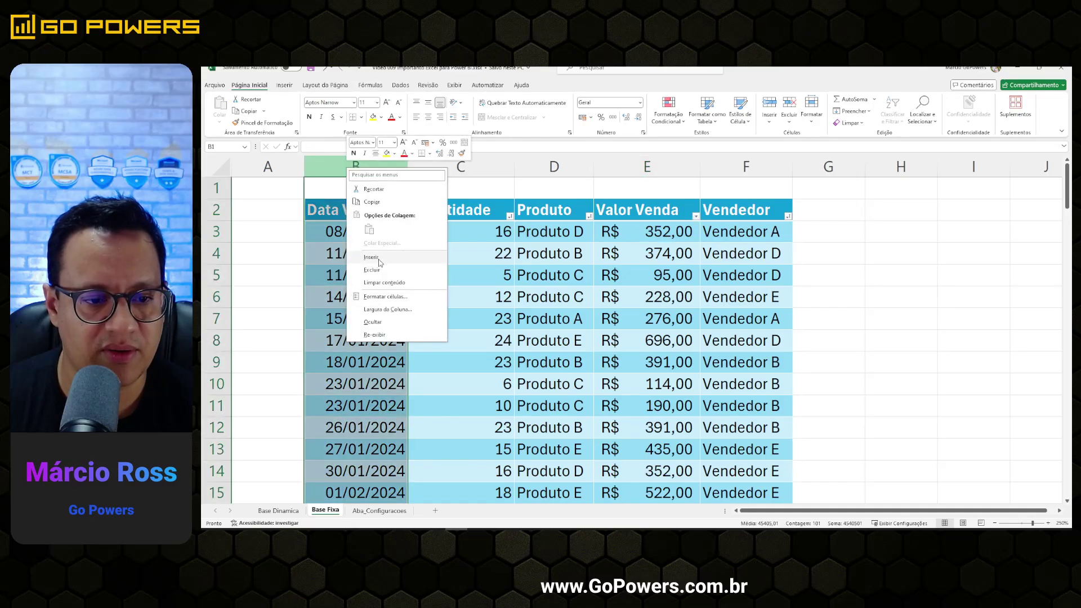
pyautogui.click(379, 261)
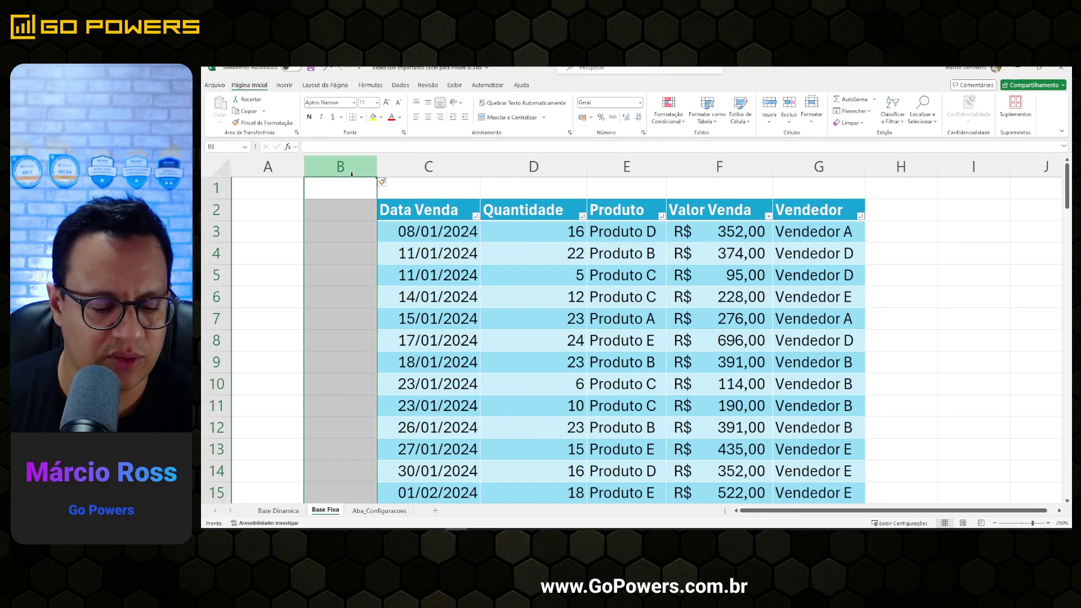
pyautogui.hotkey('ctrl', '+')
pyautogui.hotkey('ctrl', '+')
pyautogui.hotkey('ctrl', '+')
pyautogui.hotkey('ctrl', 's')
# - Return to the Power Query Editor and refresh the preview of the Tabela_Venda_Importar query
pyautogui.click(434, 534)
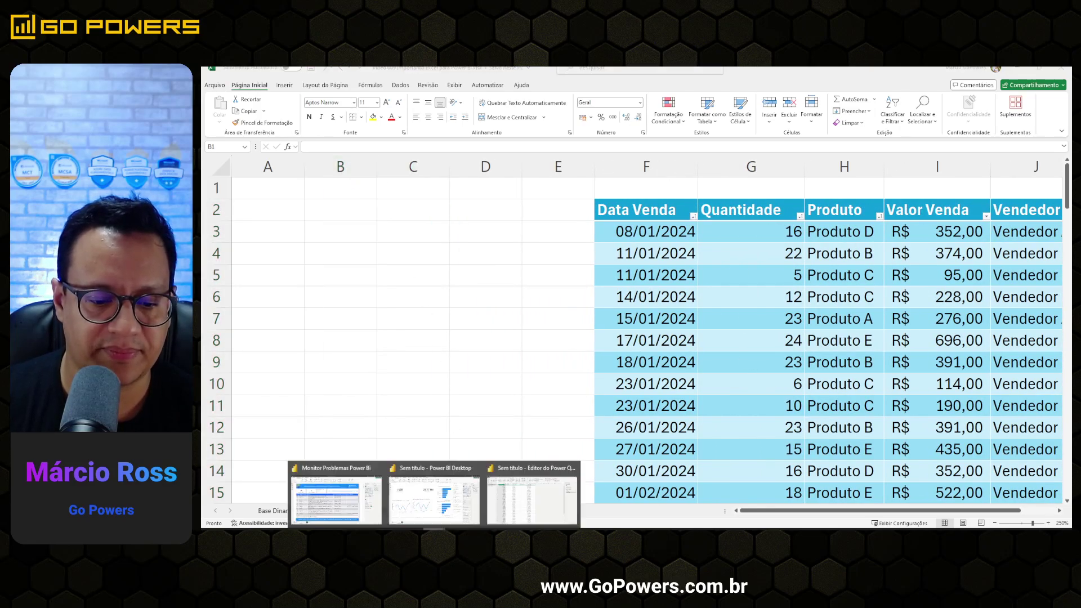
pyautogui.click(550, 514)
pyautogui.click(403, 93)
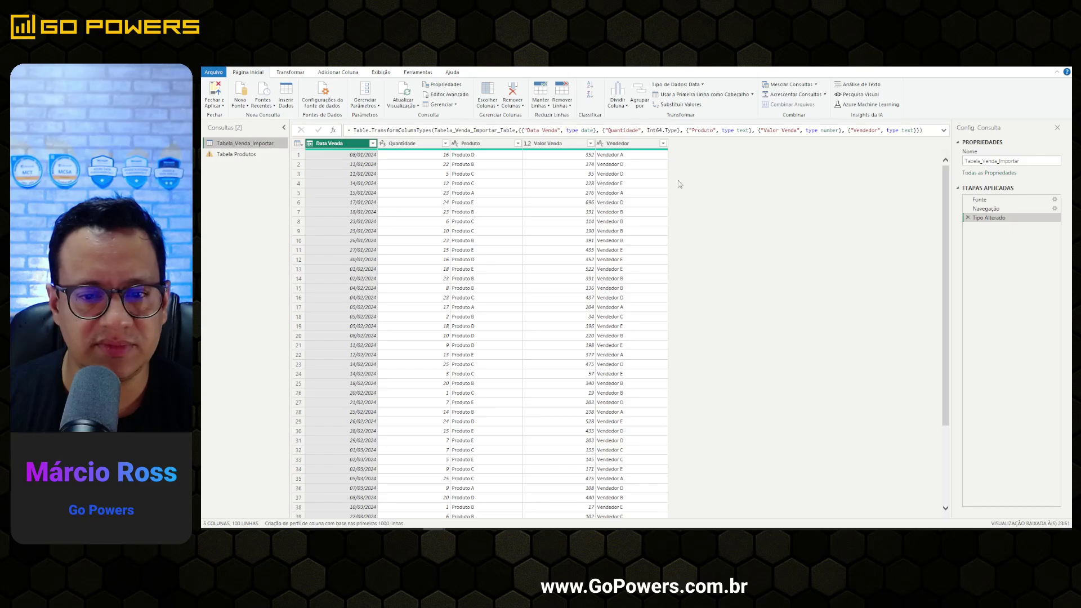
# - Edit the Outras Colunas Removidas step of Tabela Produtos to drop Column4 and keep Column5, Column6 and Column7
pyautogui.click(235, 154)
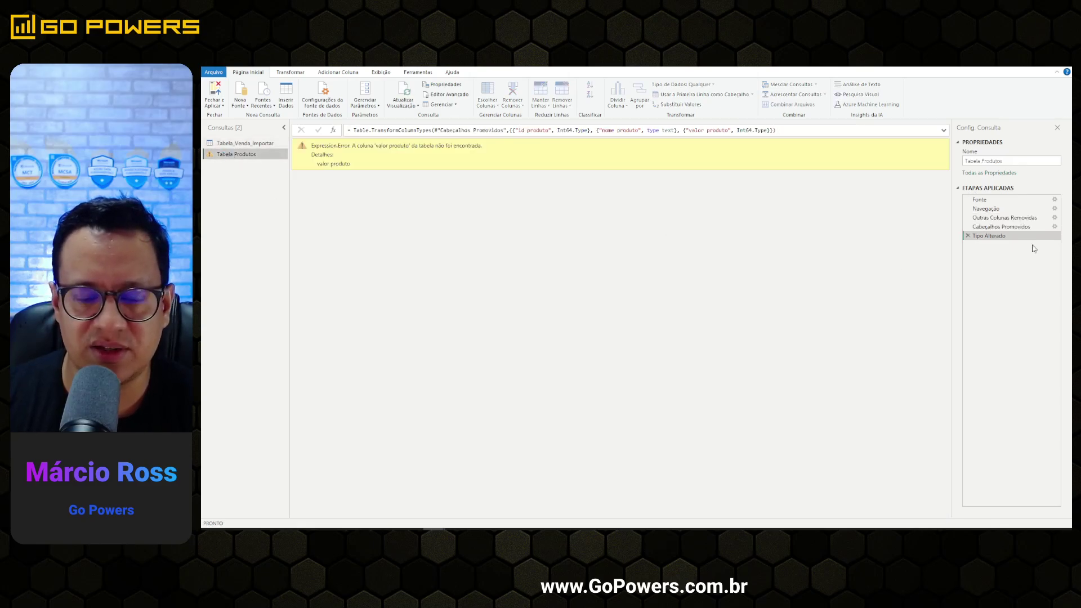
pyautogui.click(989, 211)
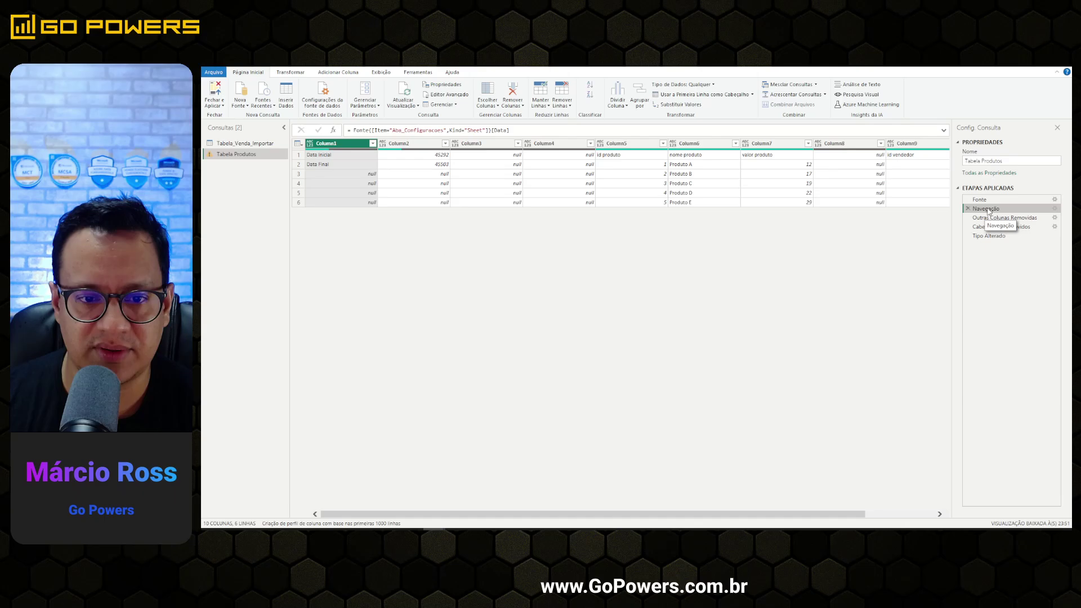
pyautogui.click(995, 219)
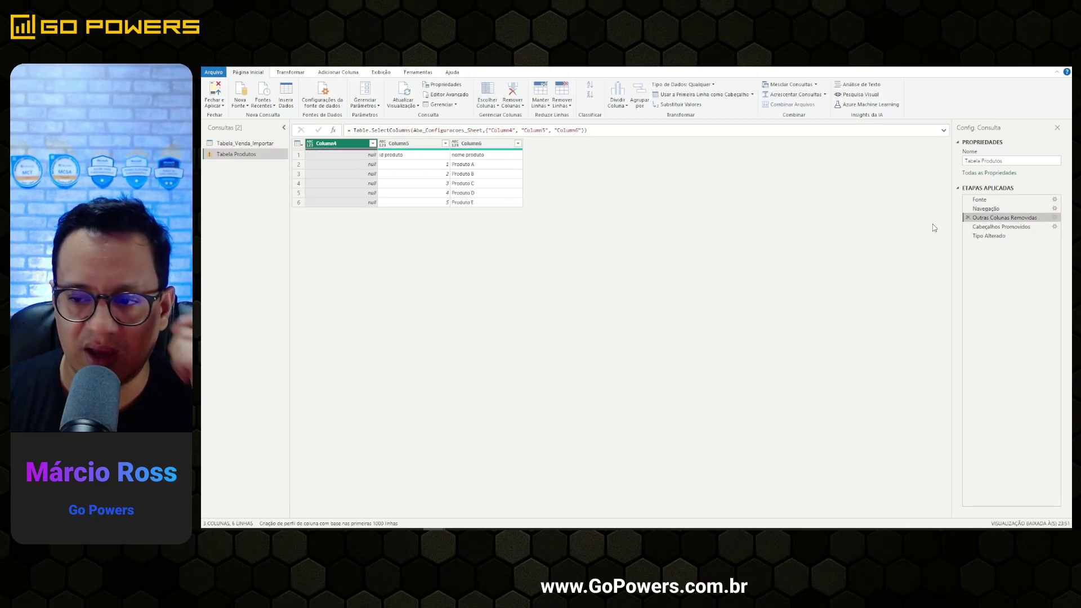
pyautogui.click(1055, 218)
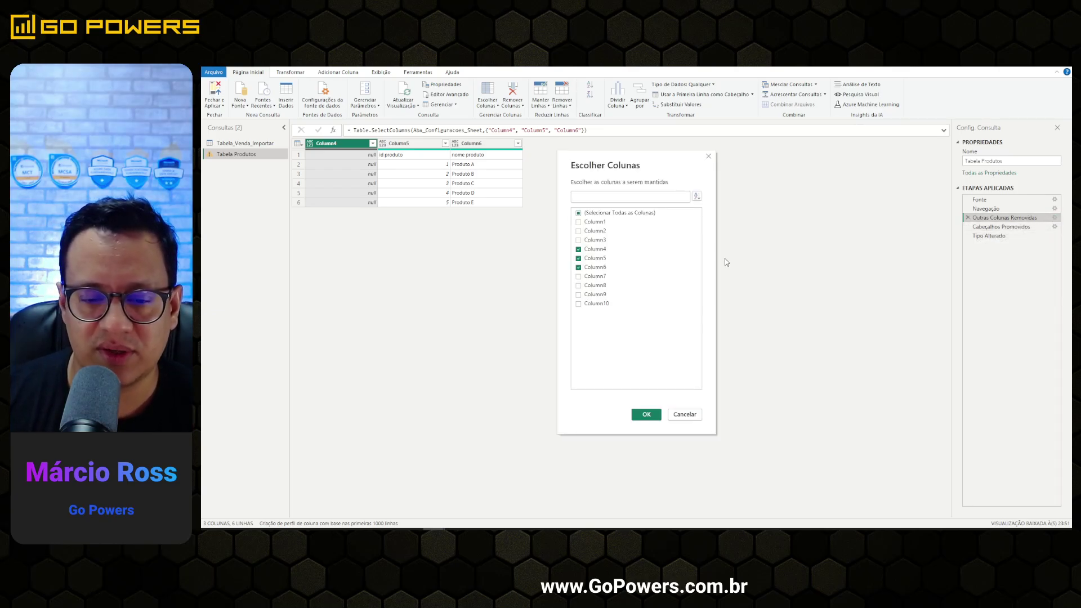
pyautogui.click(579, 249)
pyautogui.click(579, 276)
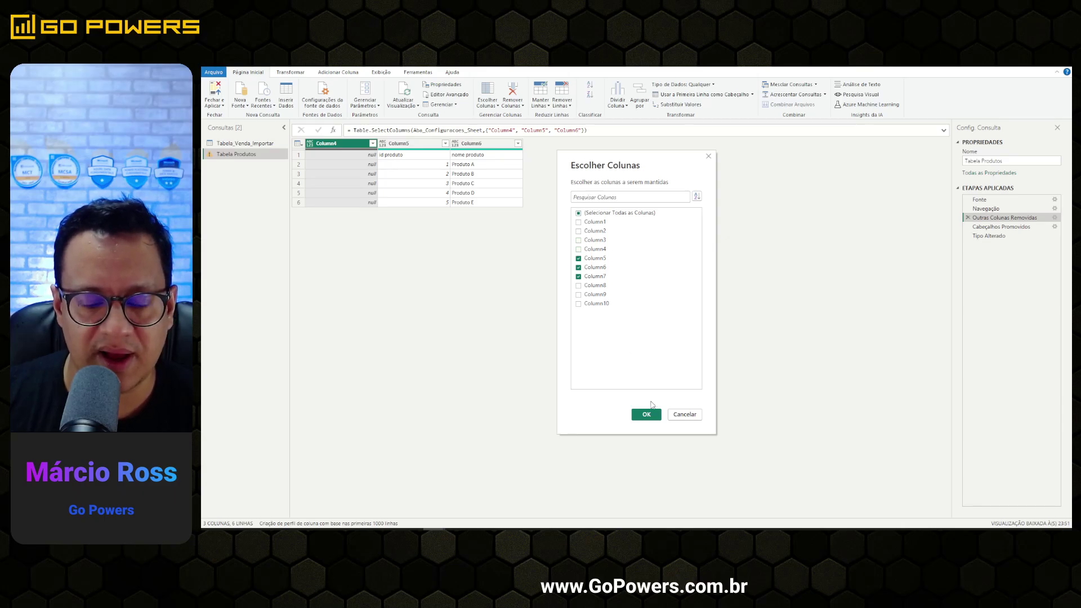
pyautogui.click(646, 414)
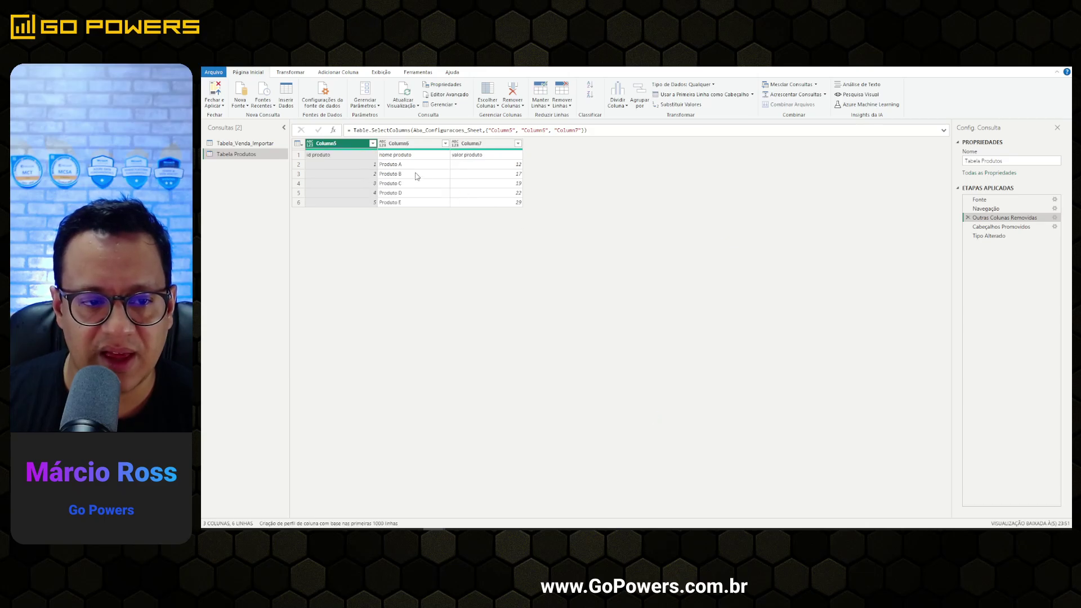
# - Review the Cabeçalhos Promovidos and Tipo Alterado steps of Tabela Produtos, checking the product column headers
pyautogui.moveTo(278, 164)
pyautogui.mouseDown()
pyautogui.moveTo(556, 173)
pyautogui.moveTo(628, 149)
pyautogui.moveTo(356, 129)
pyautogui.moveTo(258, 160)
pyautogui.moveTo(288, 169)
pyautogui.mouseUp()
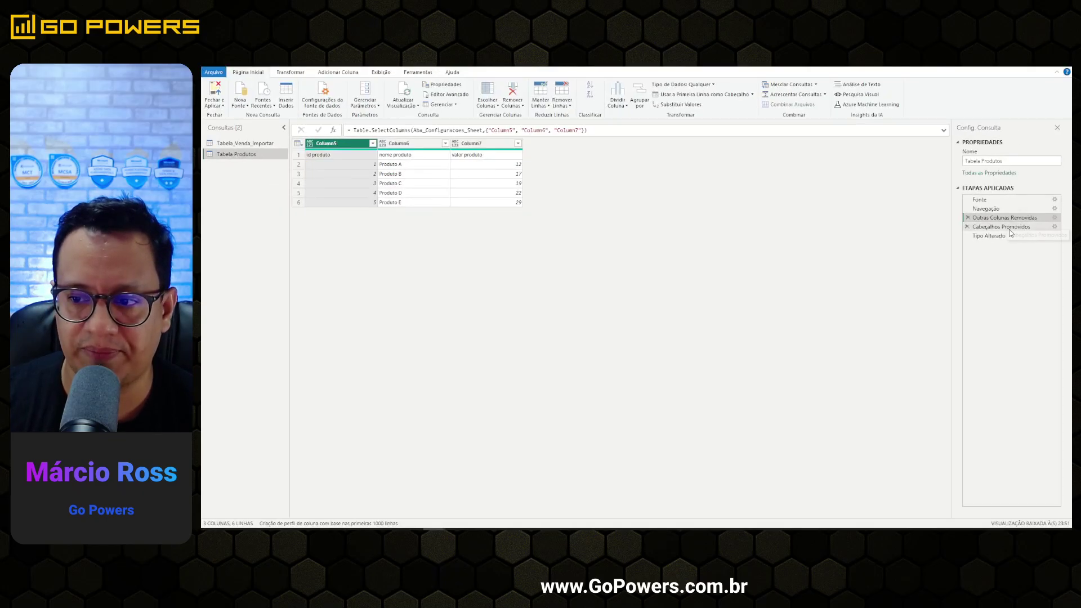
pyautogui.click(1010, 228)
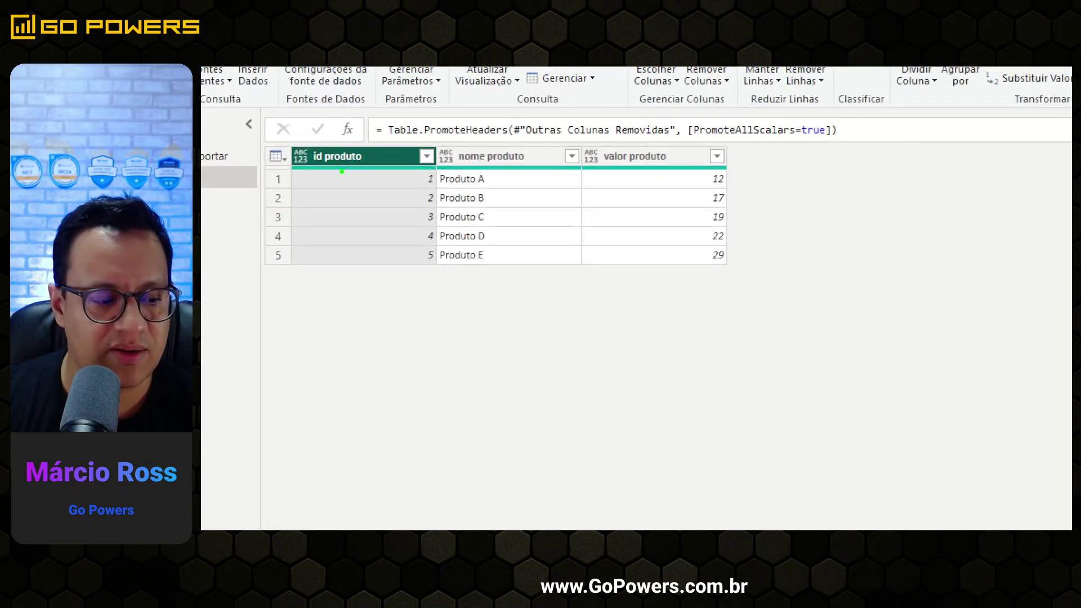
pyautogui.moveTo(341, 172); pyautogui.dragTo(389, 169)
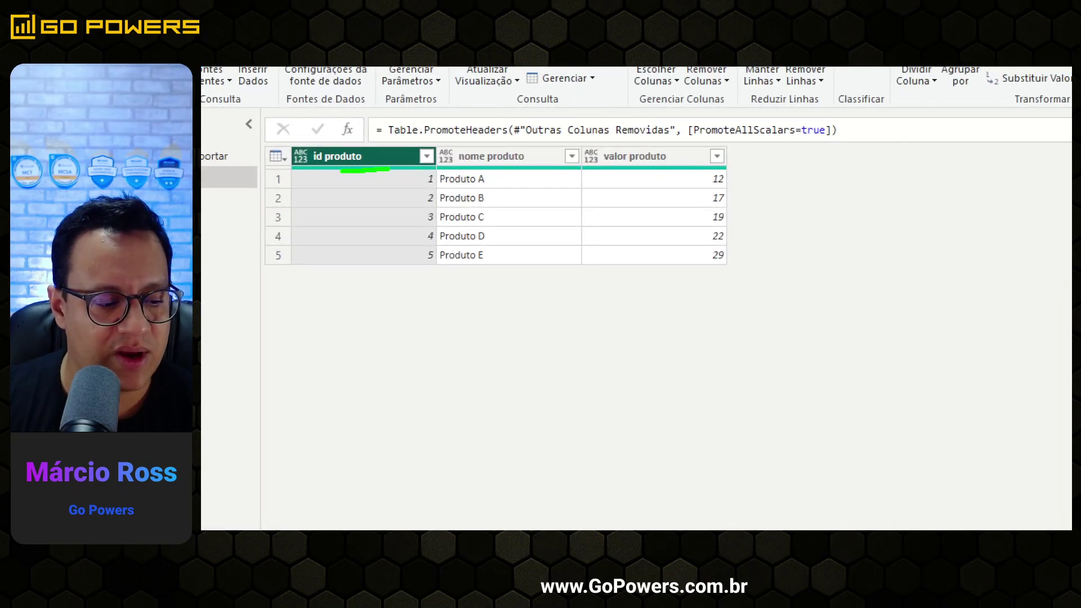
pyautogui.moveTo(517, 167); pyautogui.dragTo(561, 161)
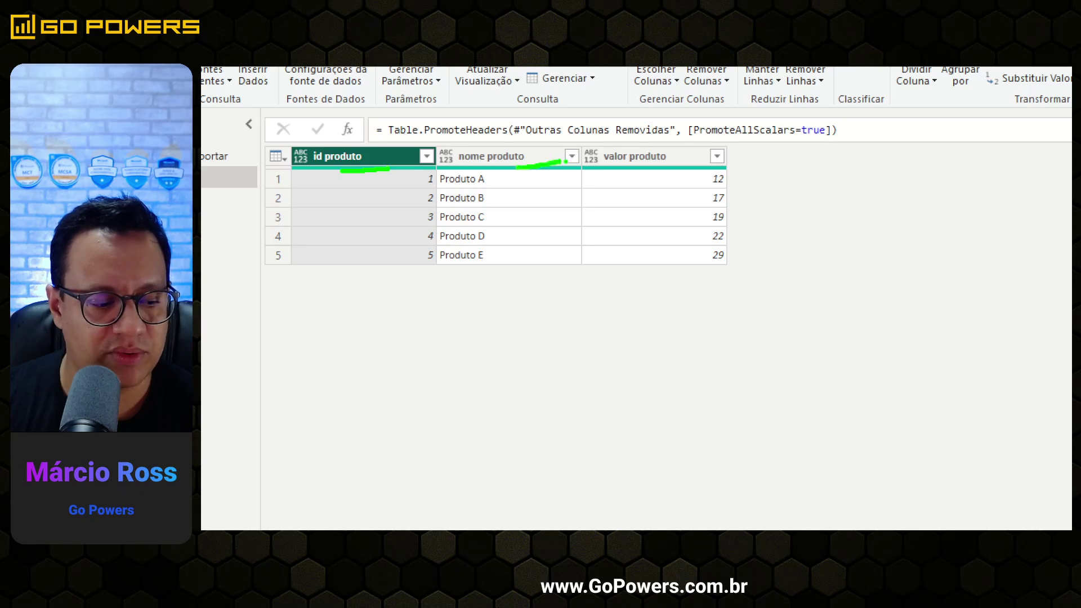
pyautogui.moveTo(657, 171); pyautogui.dragTo(736, 145)
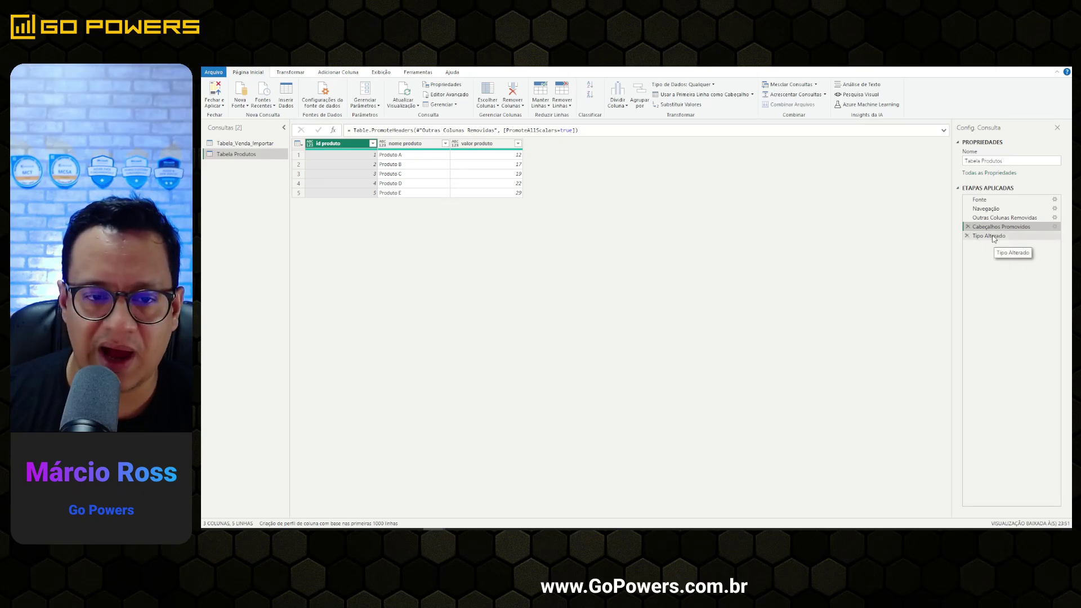
pyautogui.click(994, 237)
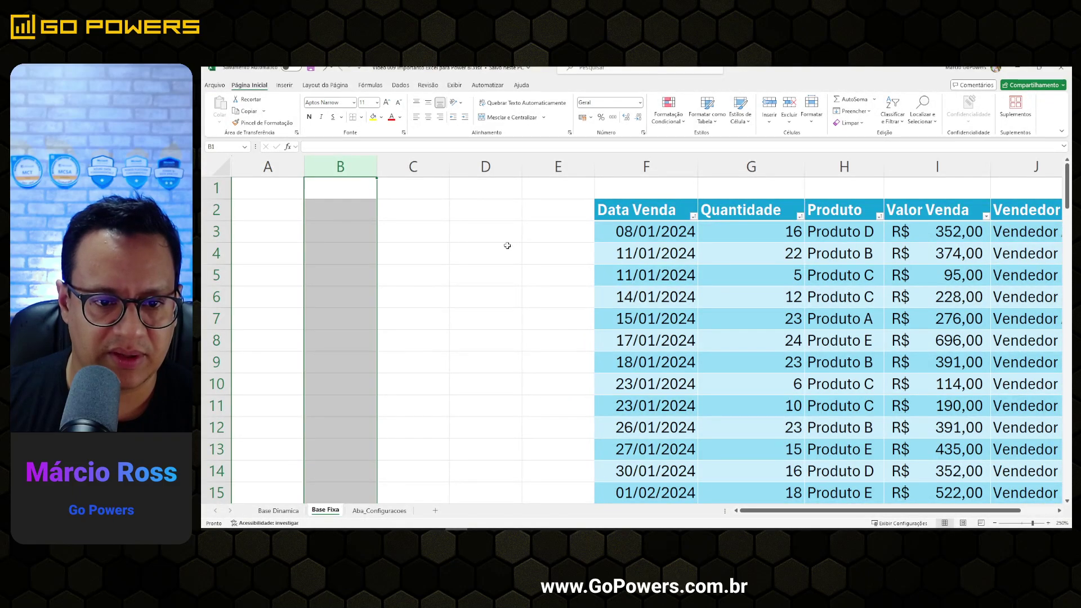
# - Switch to Excel and delete the four blank columns before the sales table on the Base Fixa sheet
pyautogui.moveTo(485, 167); pyautogui.dragTo(350, 167)
pyautogui.rightClick(349, 166)
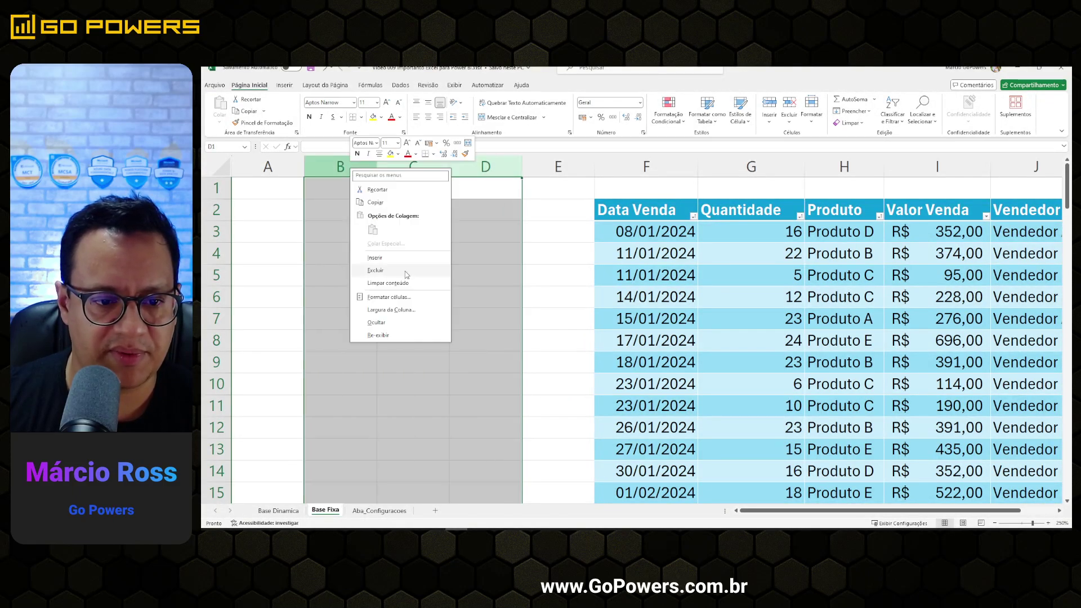
pyautogui.click(383, 272)
pyautogui.rightClick(334, 164)
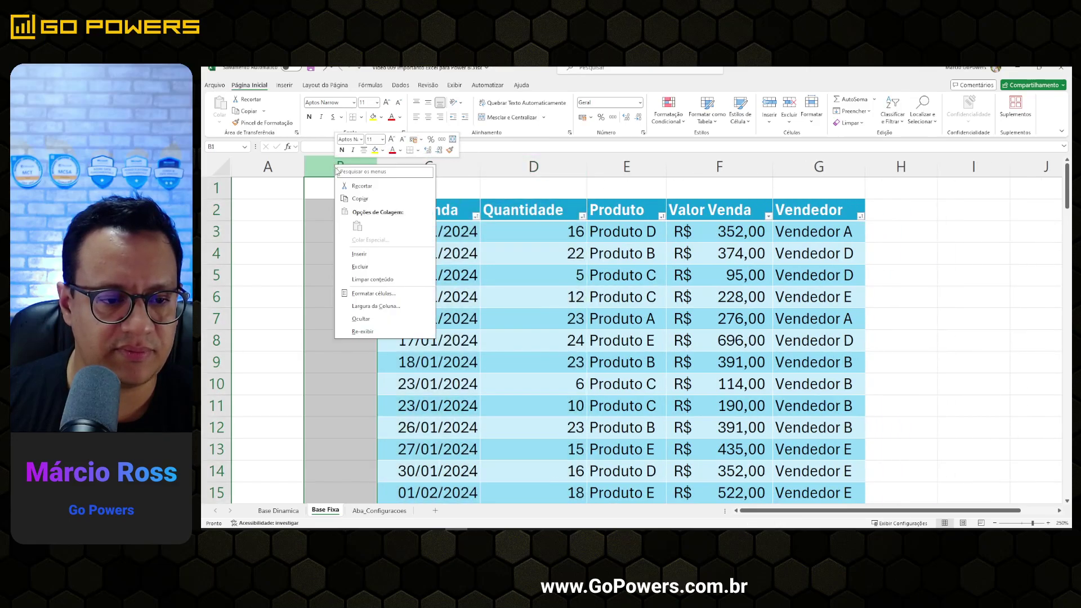
pyautogui.click(363, 268)
pyautogui.click(828, 338)
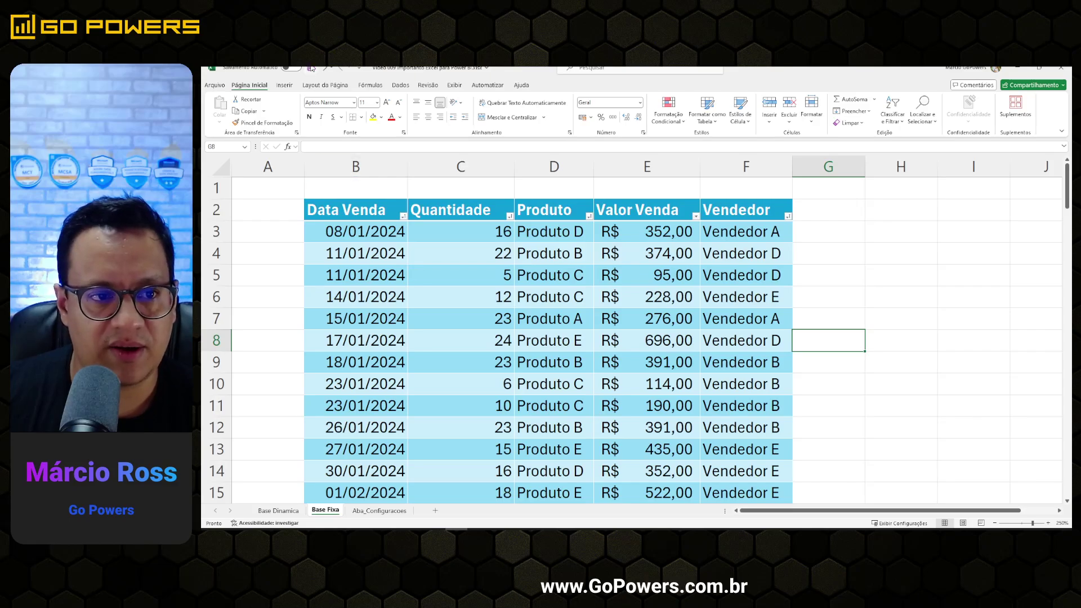
# - Switch to the Power BI Desktop report, move the Soma de Valor Venda card closer to the Soma de Quantidade card and collapse the filters
pyautogui.moveTo(457, 527)
pyautogui.click(522, 505)
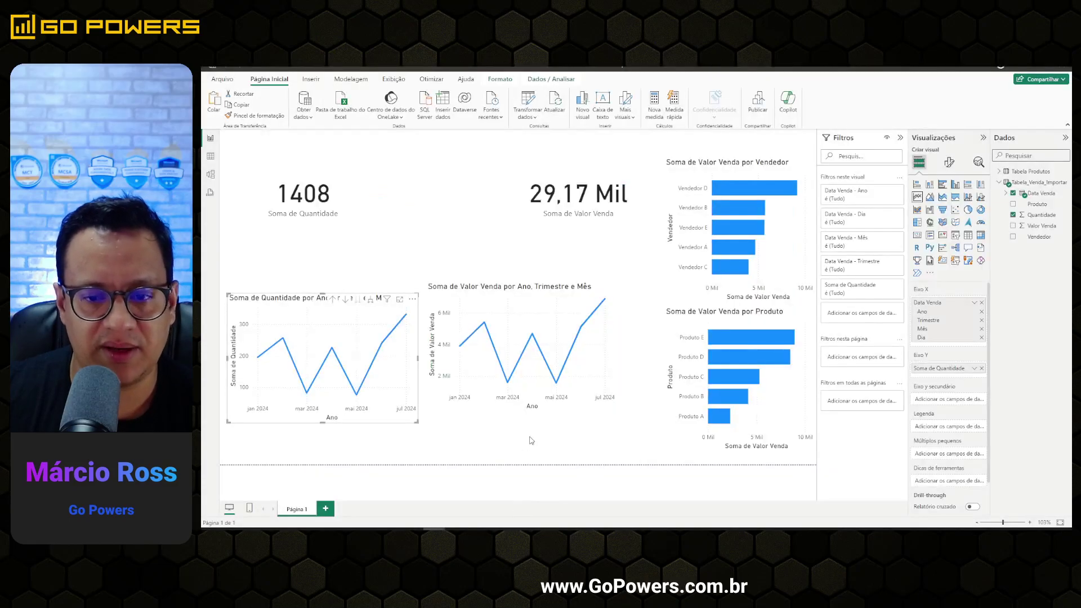
pyautogui.moveTo(593, 199); pyautogui.dragTo(476, 201)
pyautogui.click(900, 138)
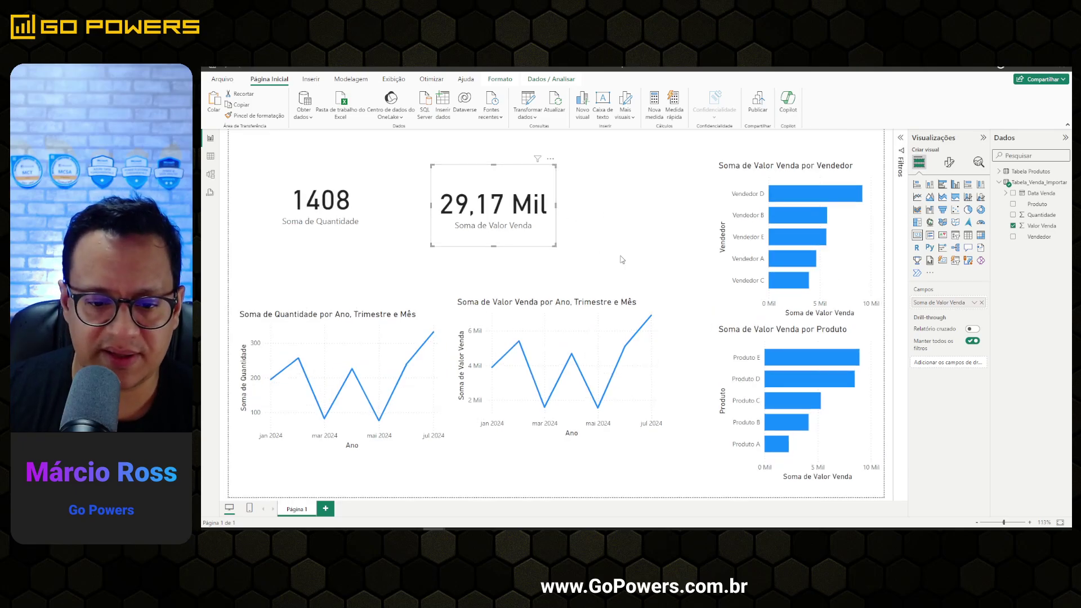
pyautogui.moveTo(794, 359)
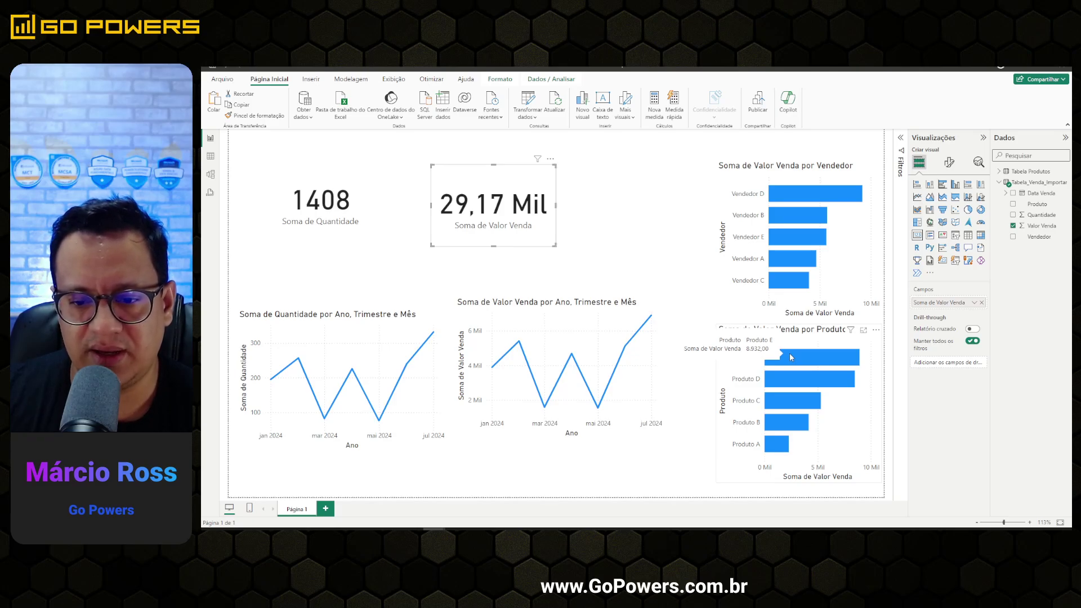
pyautogui.click(655, 231)
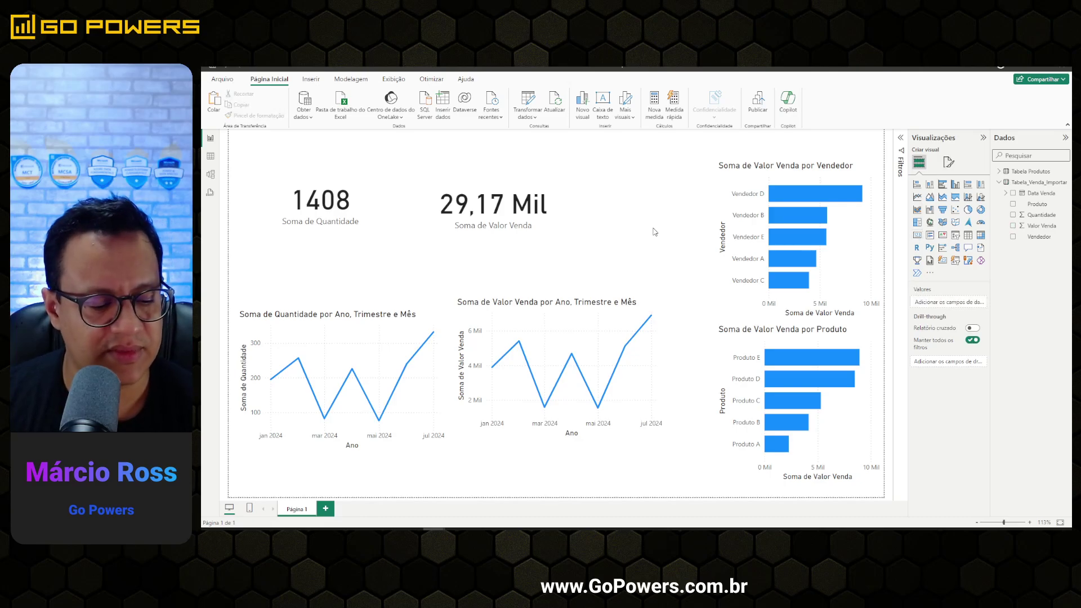